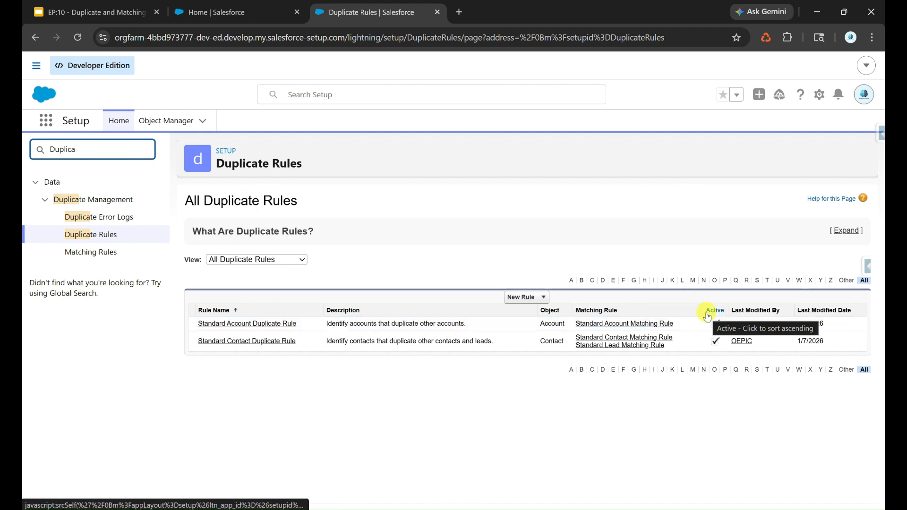
# Start a new duplicate rule for the Lead object and view its action and matching rule settings
pyautogui.click(540, 300)
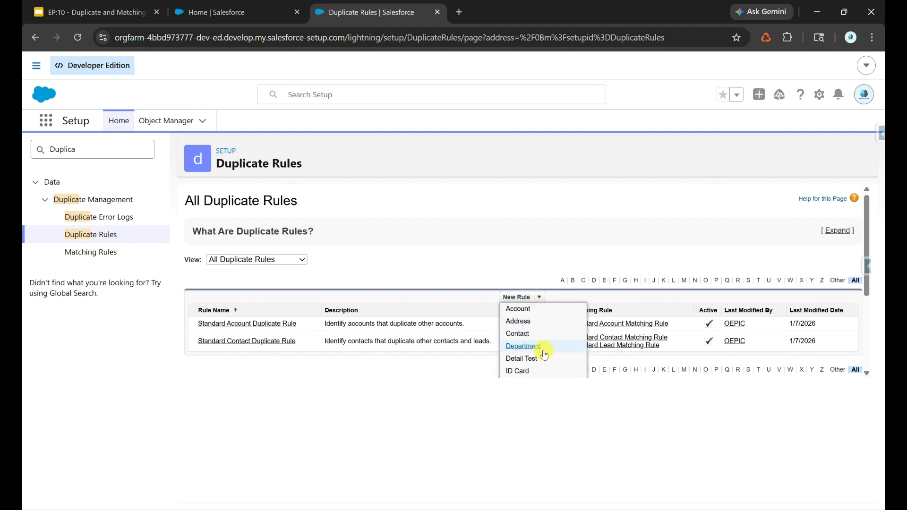
pyautogui.scroll(-2, 545, 355)
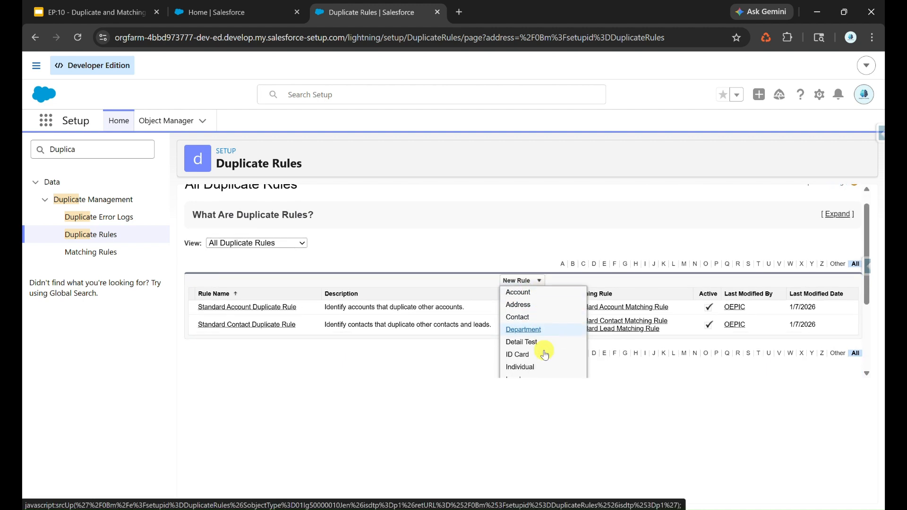
pyautogui.scroll(-2, 544, 353)
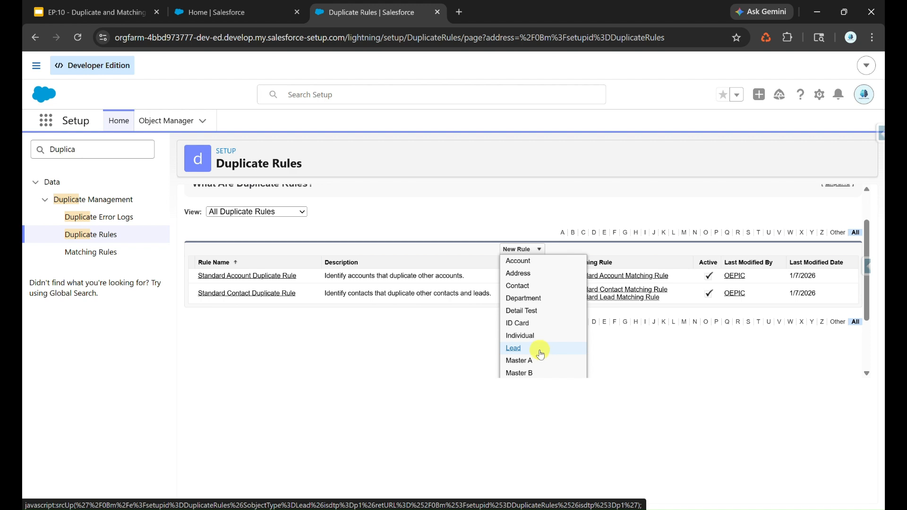
pyautogui.click(516, 350)
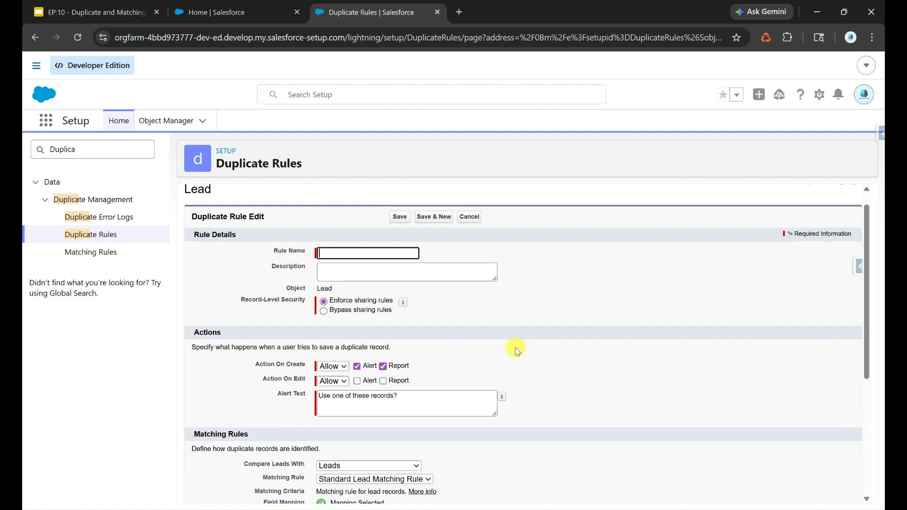
pyautogui.scroll(-2, 517, 349)
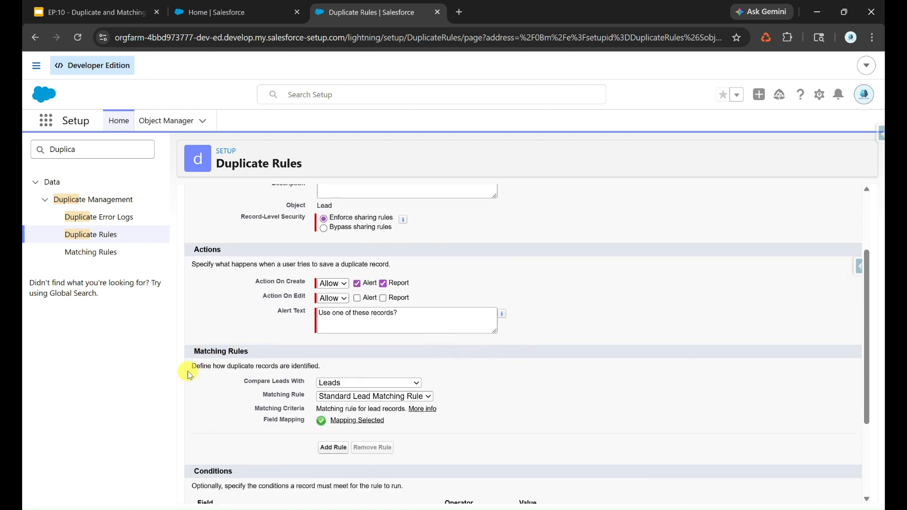
# Find Matching Rules in Setup by searching for "Matching" and open it in a separate browser tab
pyautogui.doubleClick(102, 146)
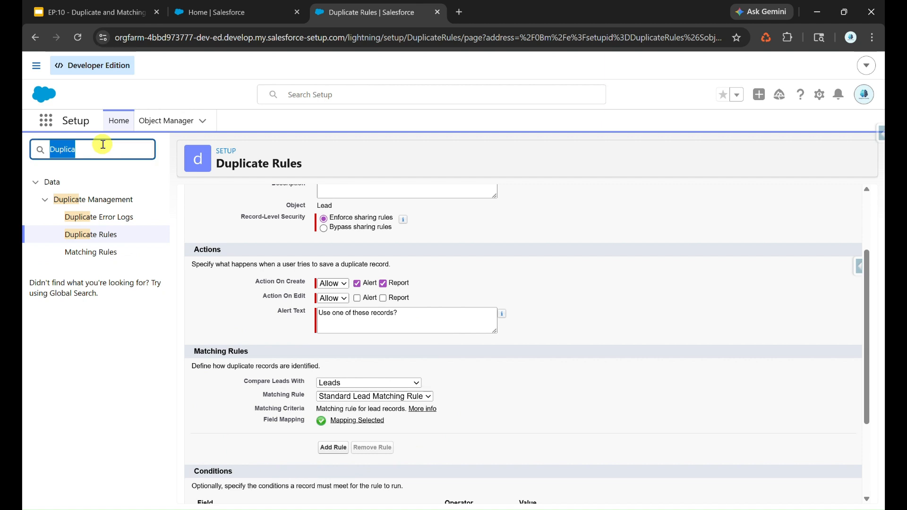
pyautogui.write('Matching')
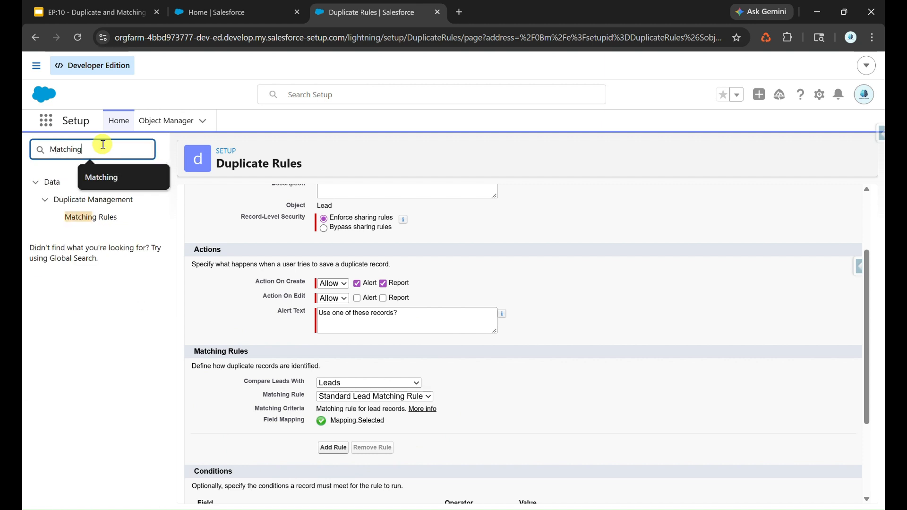
pyautogui.rightClick(100, 219)
pyautogui.click(142, 229)
pyautogui.hotkey('ctrl', 'Tab')
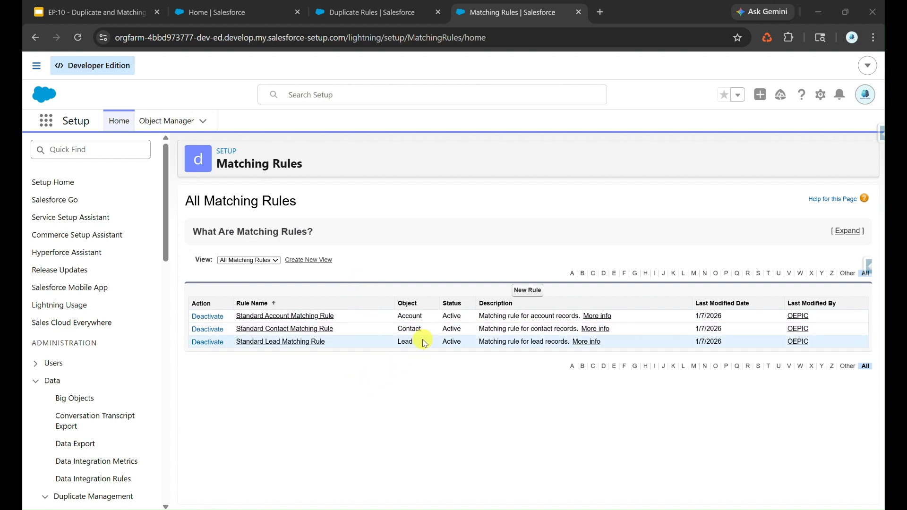
# Start a new matching rule for the Lead object and proceed to its configuration
pyautogui.click(528, 291)
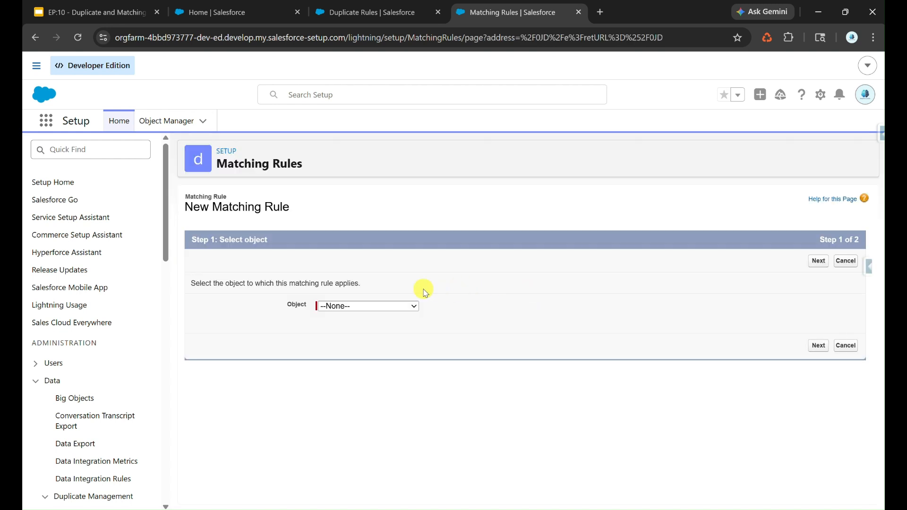
pyautogui.click(371, 307)
pyautogui.press('l')
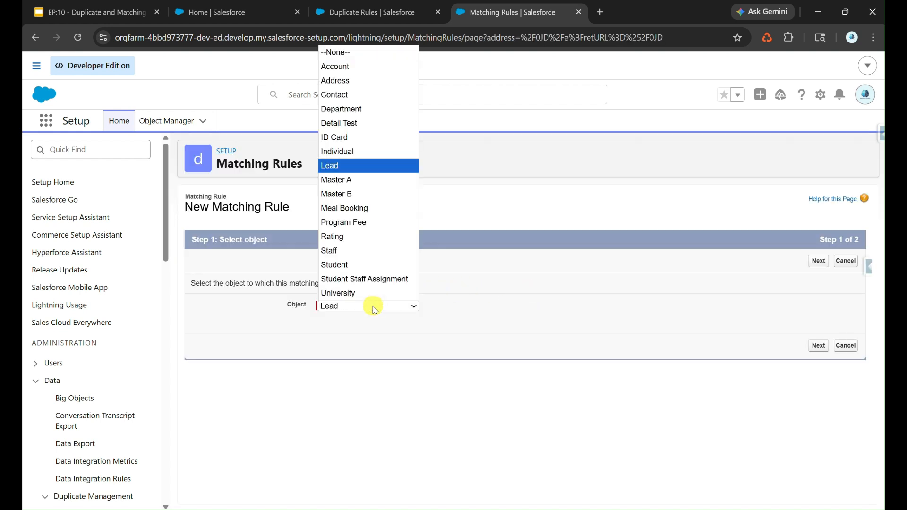
pyautogui.click(402, 166)
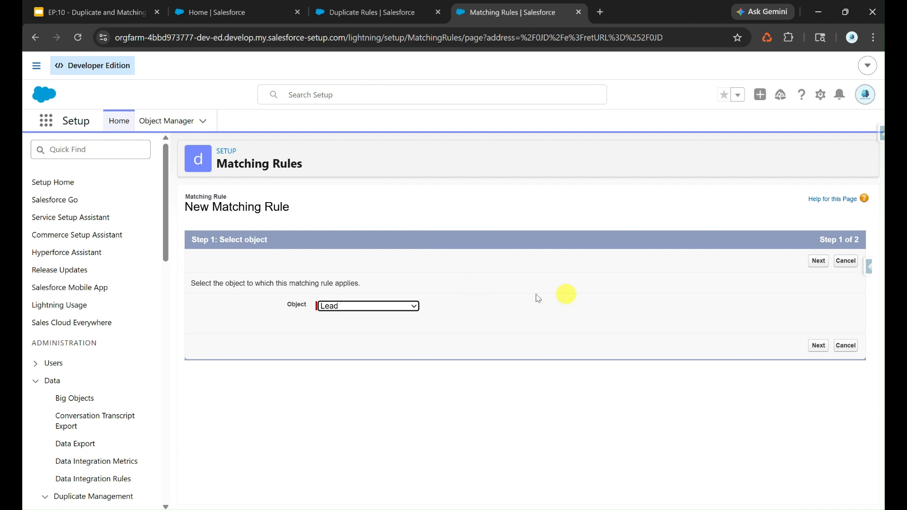
pyautogui.click(814, 345)
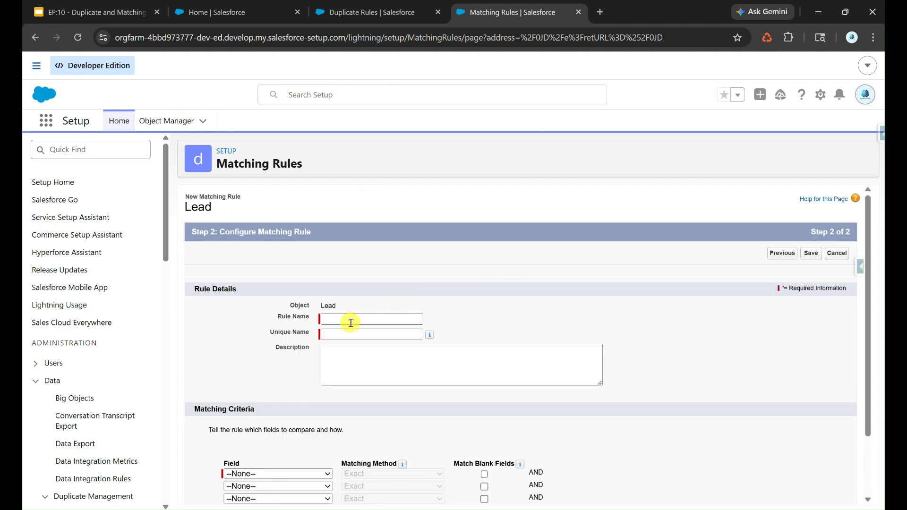
# Name the matching rule "Lead Email Matching Rule" and let its unique name fill in
pyautogui.click(385, 319)
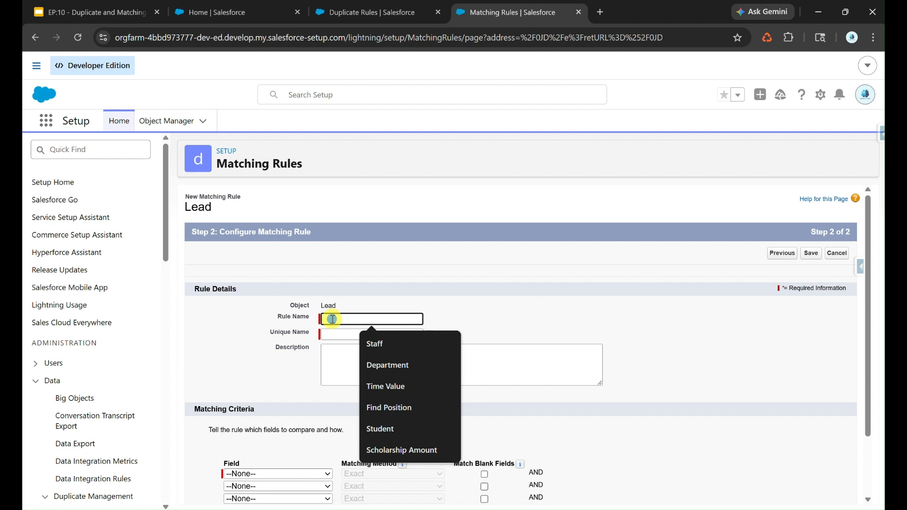
pyautogui.write('Lead Email Matching')
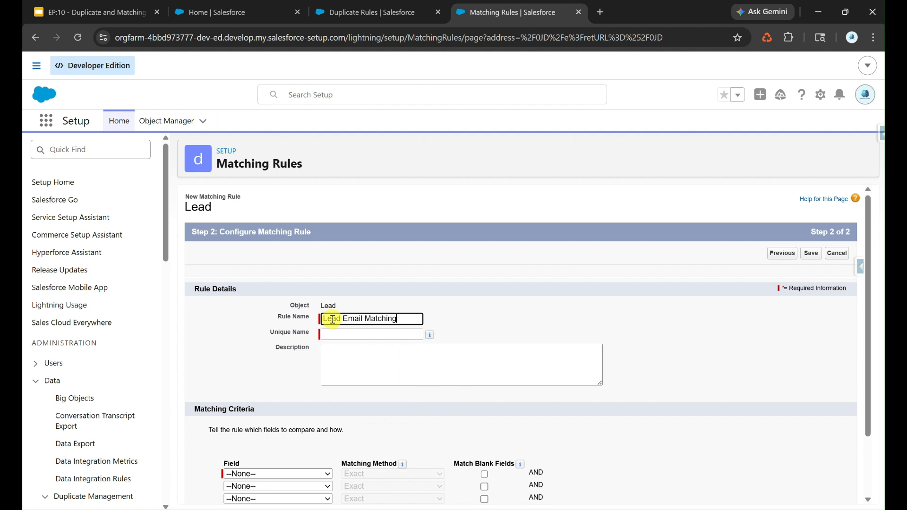
pyautogui.write(' Rule')
pyautogui.click(462, 328)
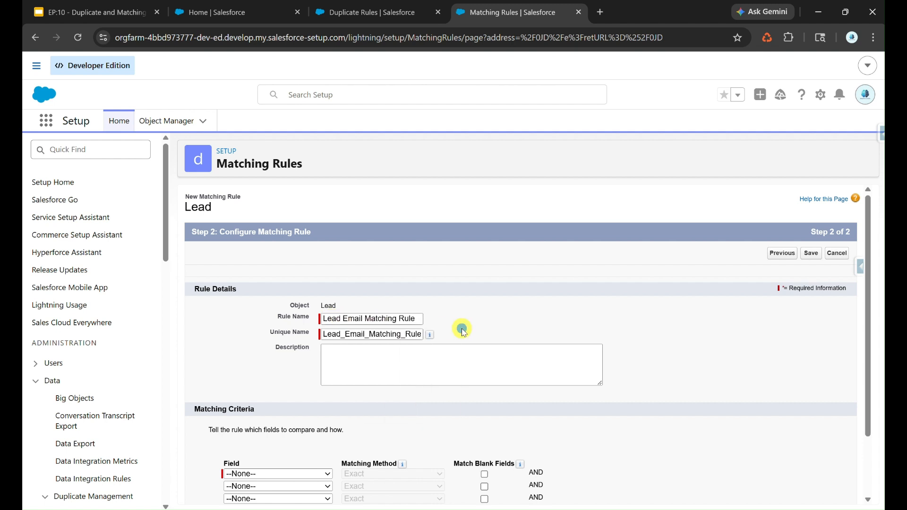
# Set the first matching criterion to the Email field with the Exact matching method
pyautogui.scroll(-2, 463, 331)
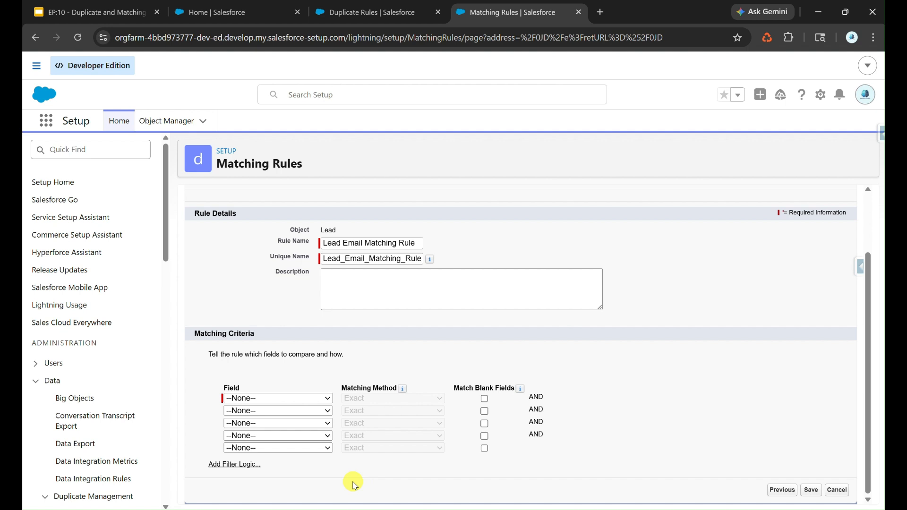
pyautogui.click(308, 398)
pyautogui.press('e')
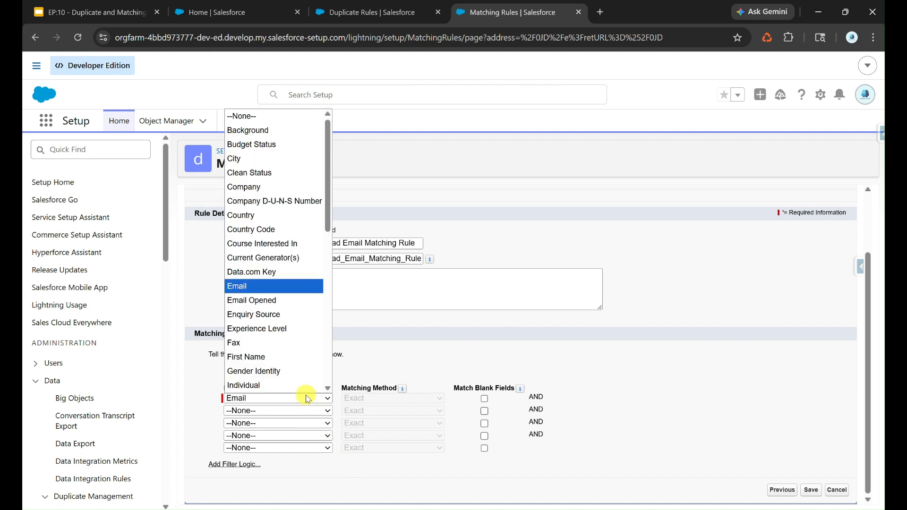
pyautogui.press('Return')
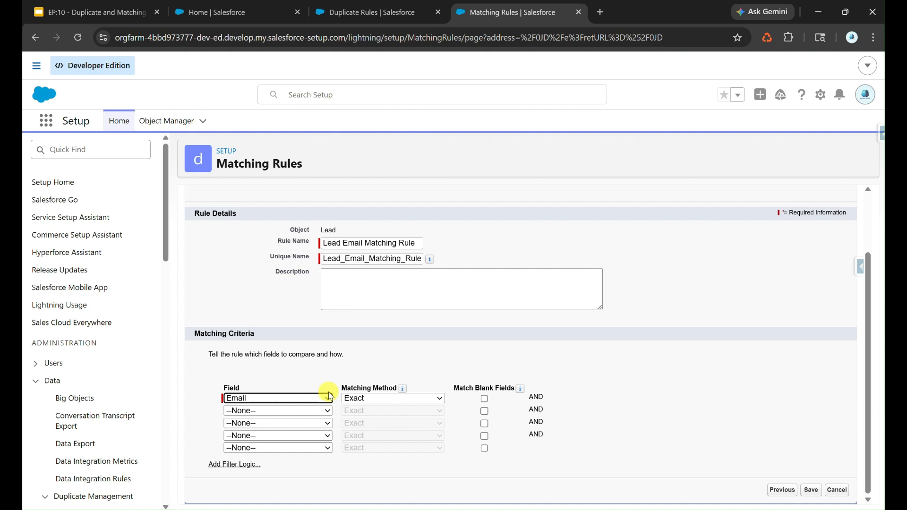
pyautogui.moveTo(402, 390)
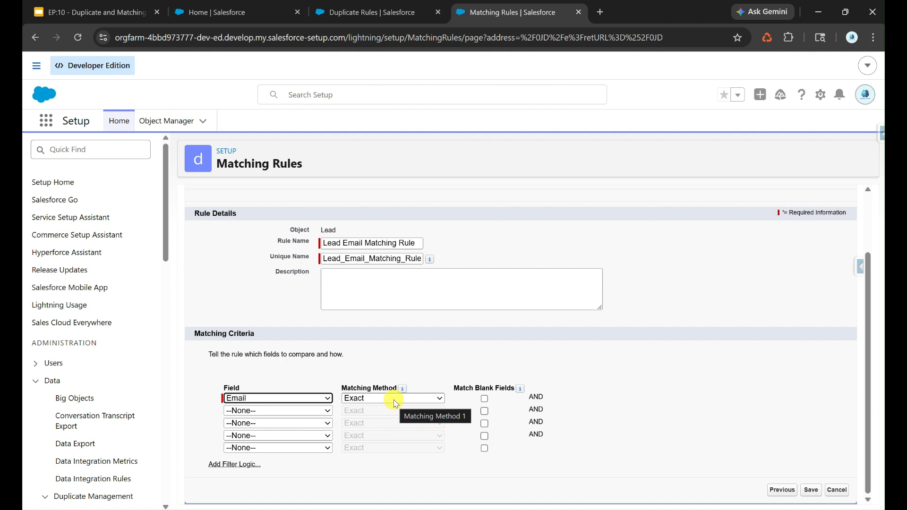
pyautogui.click(395, 401)
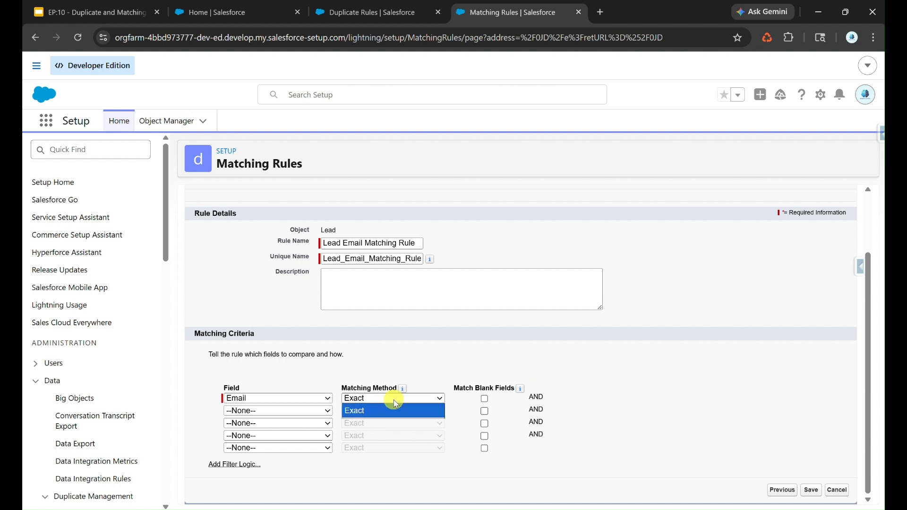
pyautogui.click(329, 410)
# Add a second matching criterion on First Name using the "Fuzzy: First Name" matching method
pyautogui.click(329, 411)
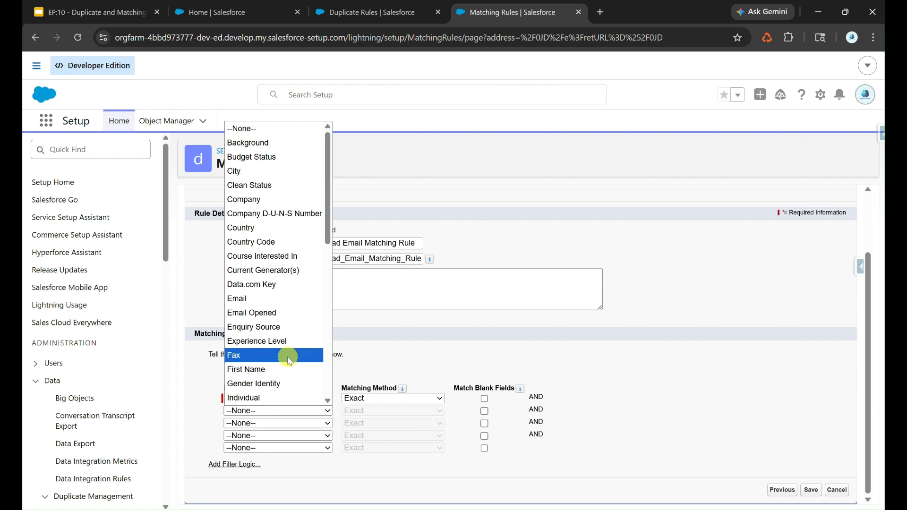
pyautogui.click(303, 370)
pyautogui.click(364, 412)
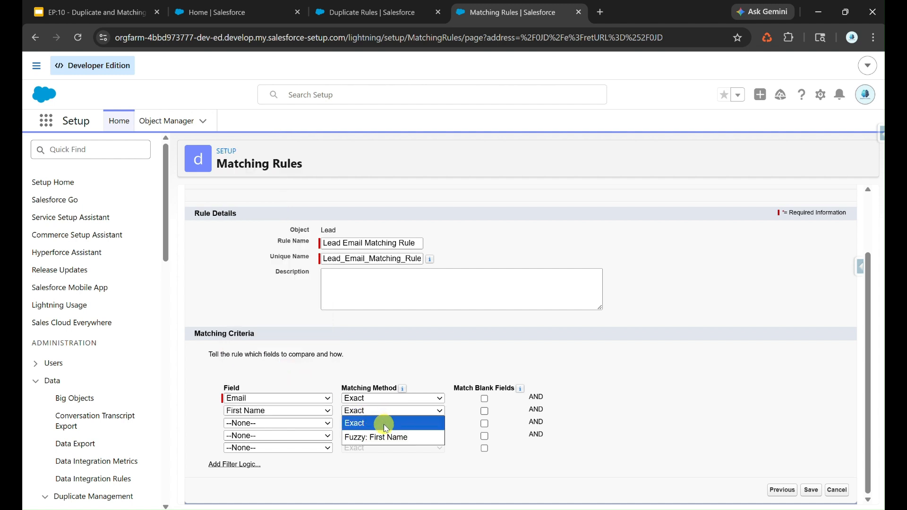
pyautogui.click(361, 438)
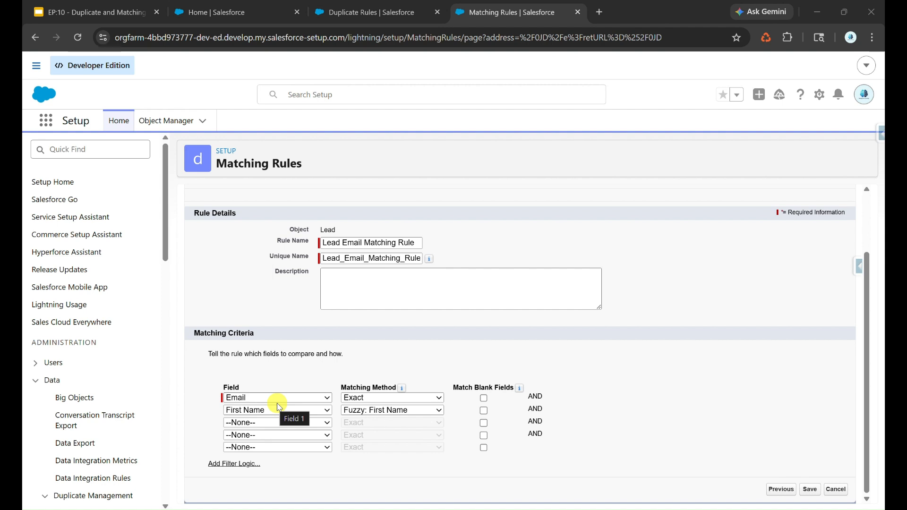
# Reset the field of the second matching criterion to None
pyautogui.click(325, 411)
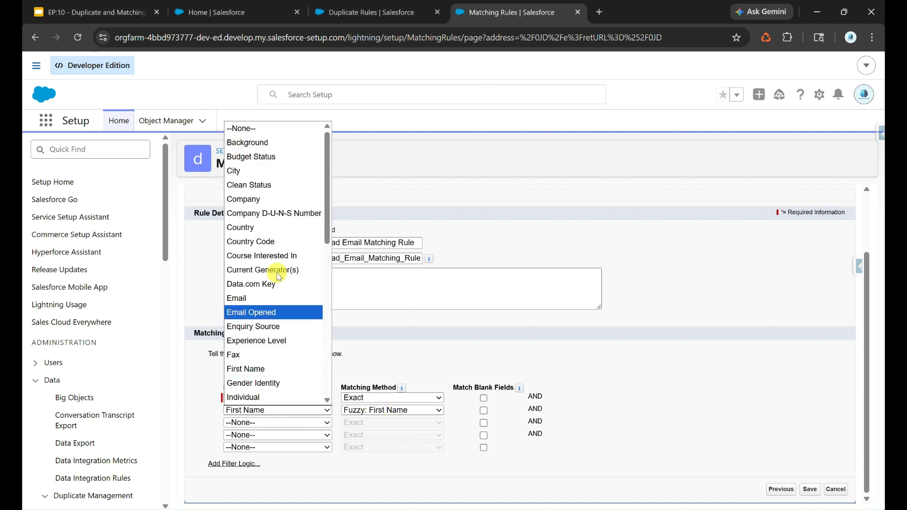
pyautogui.click(243, 128)
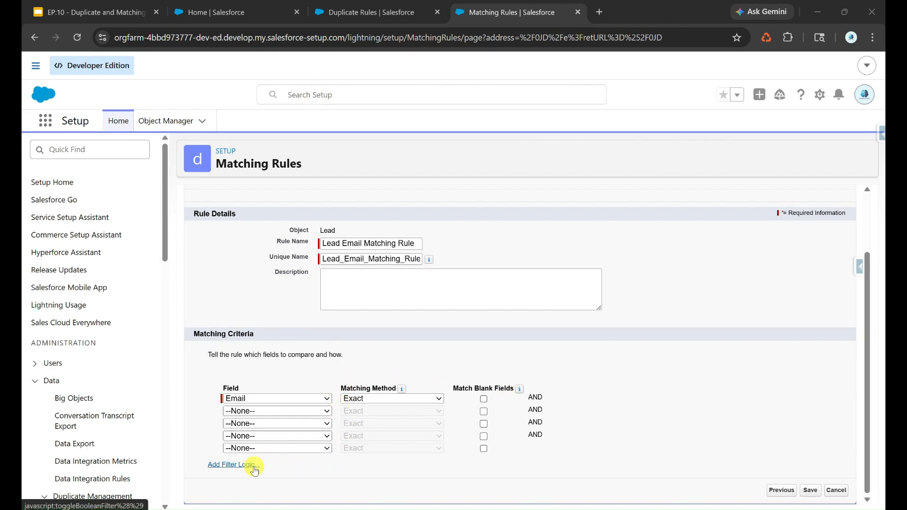
# Switch to Notepad to view the sample filter logic expression, and return to the matching rule form
pyautogui.click(646, 509)
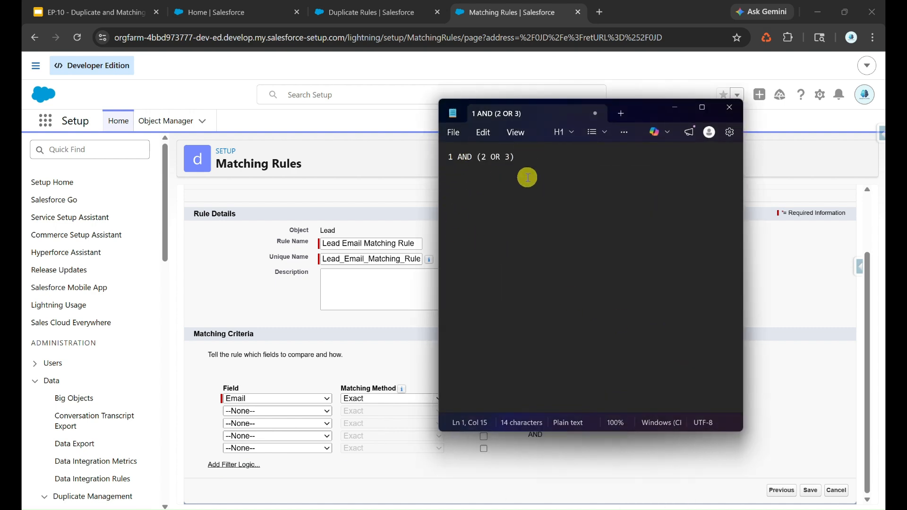
pyautogui.click(790, 310)
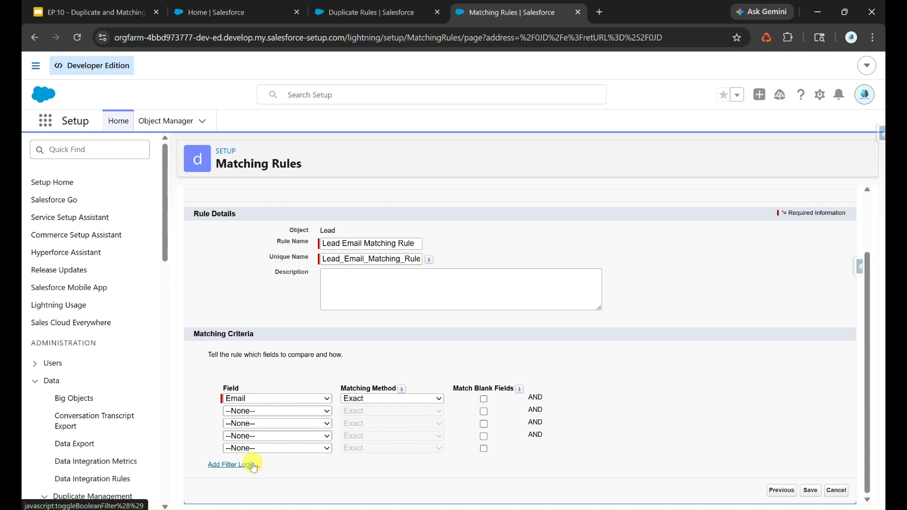
# Save the Lead email matching rule and activate it, acknowledging the activation notice
pyautogui.click(811, 490)
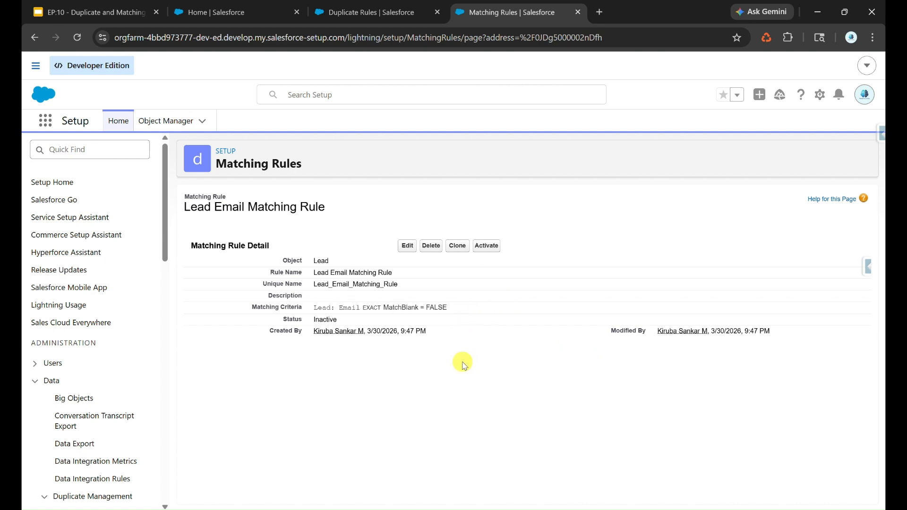
pyautogui.click(495, 252)
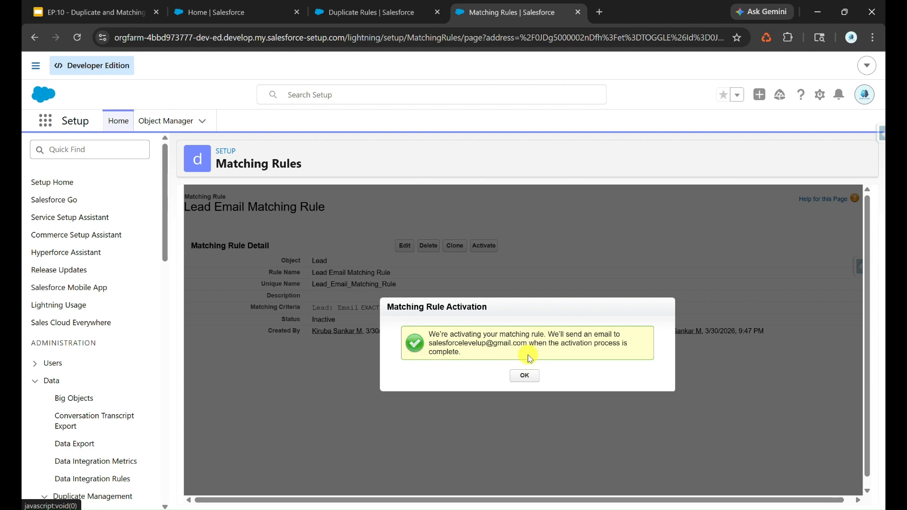
pyautogui.click(528, 379)
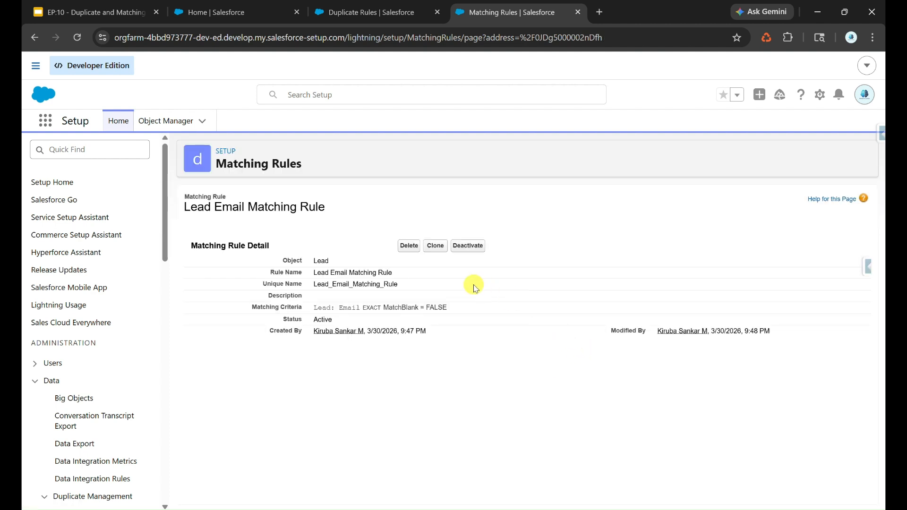
# Return to the unsaved Lead duplicate rule form and name the rule "Lead Duplicate Rule"
pyautogui.click(342, 14)
pyautogui.scroll(3, 403, 265)
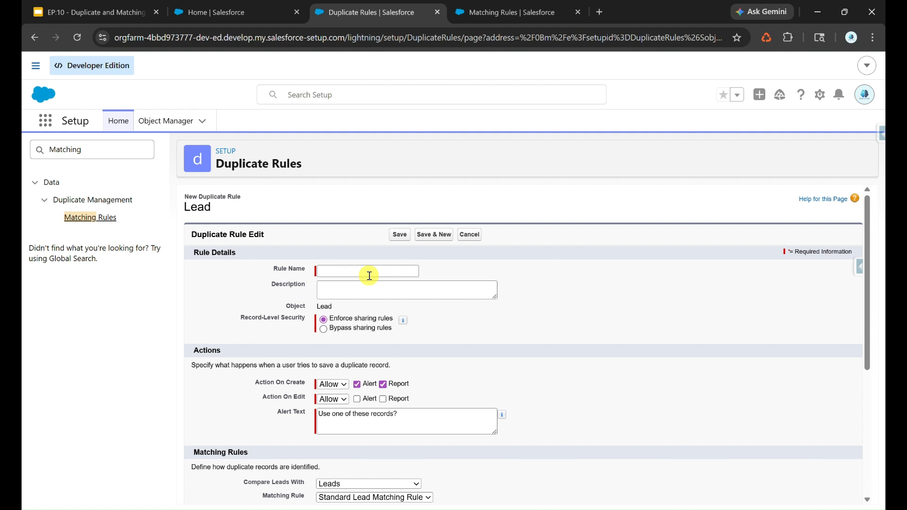
pyautogui.click(508, 13)
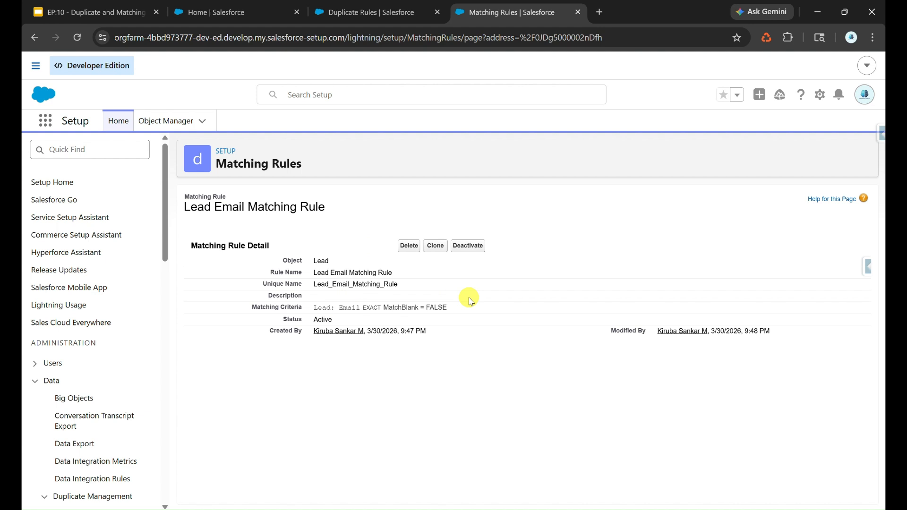
pyautogui.click(373, 12)
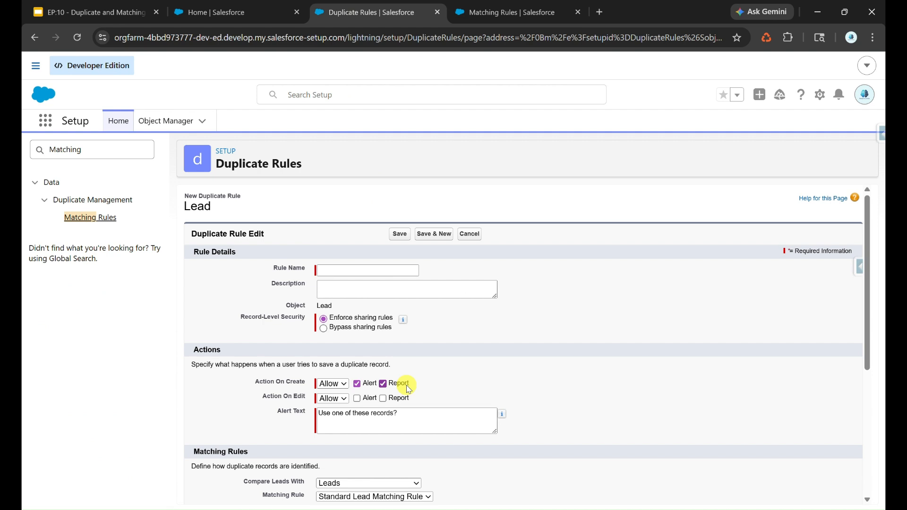
pyautogui.scroll(-1, 410, 389)
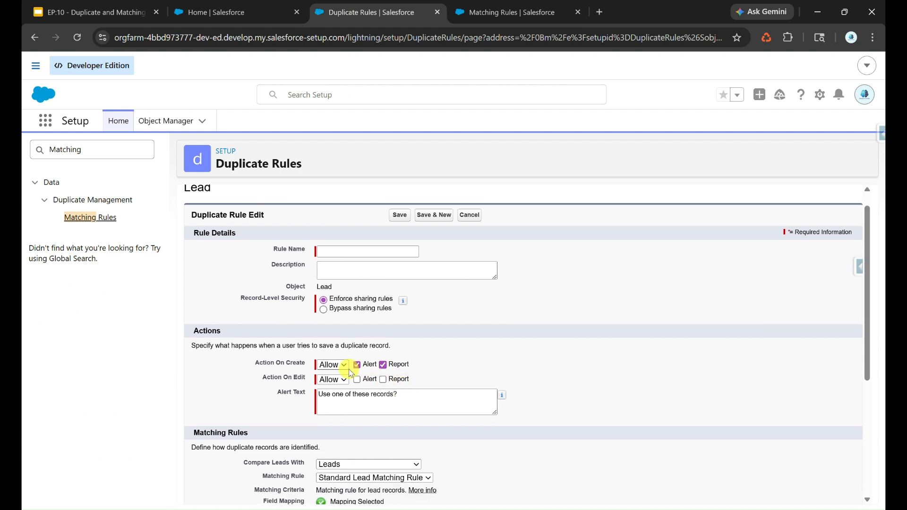
pyautogui.click(352, 252)
pyautogui.write('Lead Duplicate Rule')
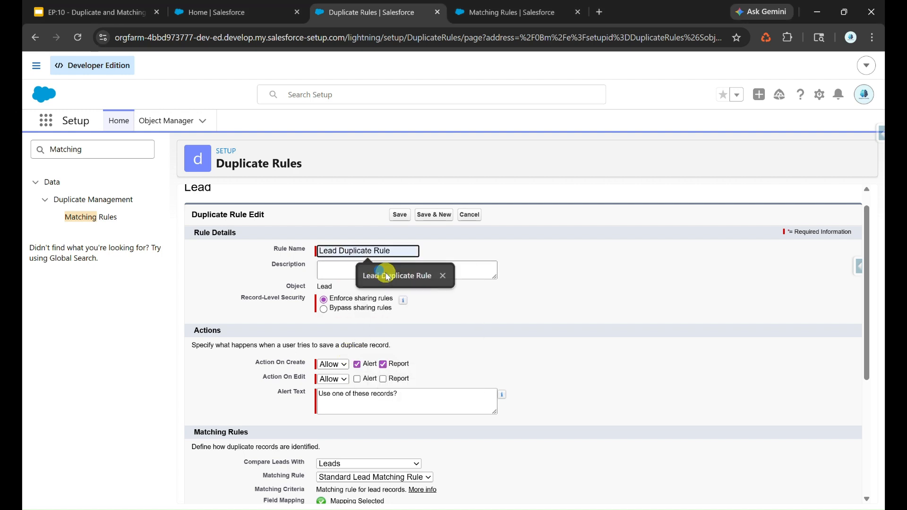
# View the help on record-level security and set the Lead duplicate rule to bypass sharing rules
pyautogui.click(381, 273)
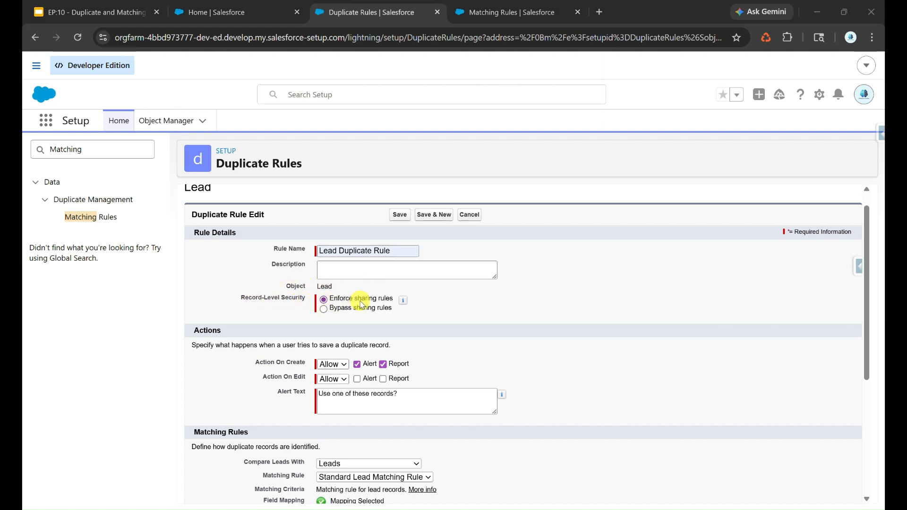
pyautogui.moveTo(404, 302)
pyautogui.moveTo(404, 306)
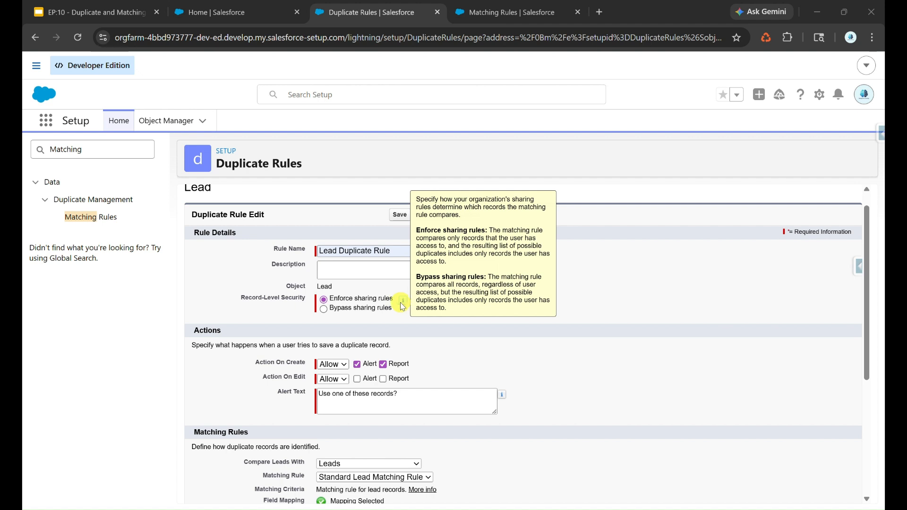
pyautogui.click(387, 308)
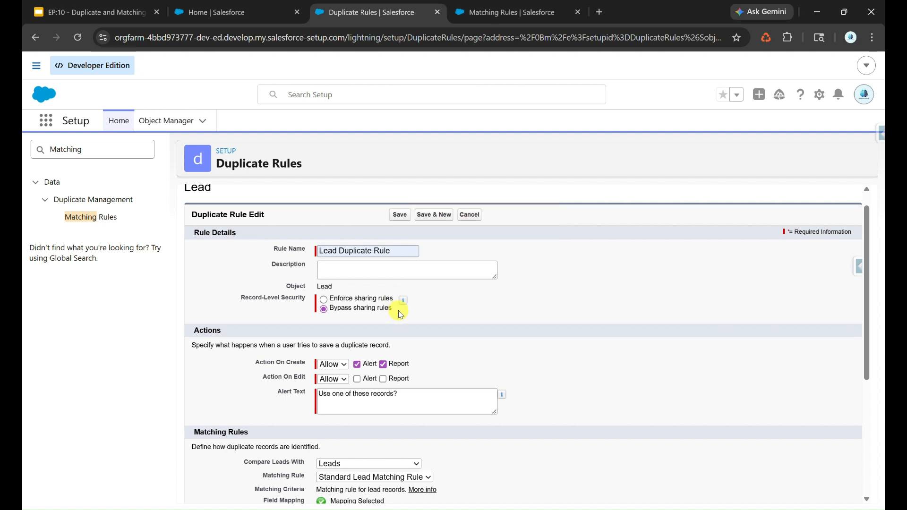
# Set both Action On Create and Action On Edit of the Lead duplicate rule to Block
pyautogui.scroll(-1, 410, 318)
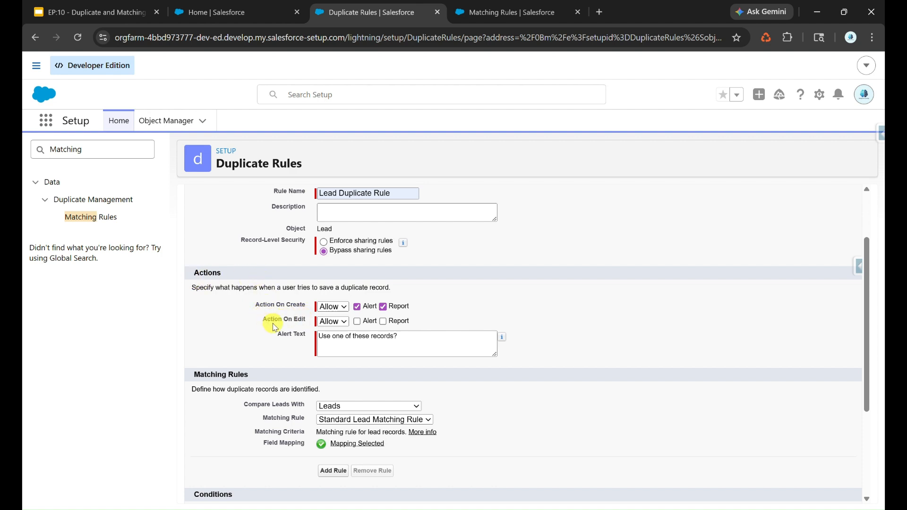
pyautogui.click(330, 307)
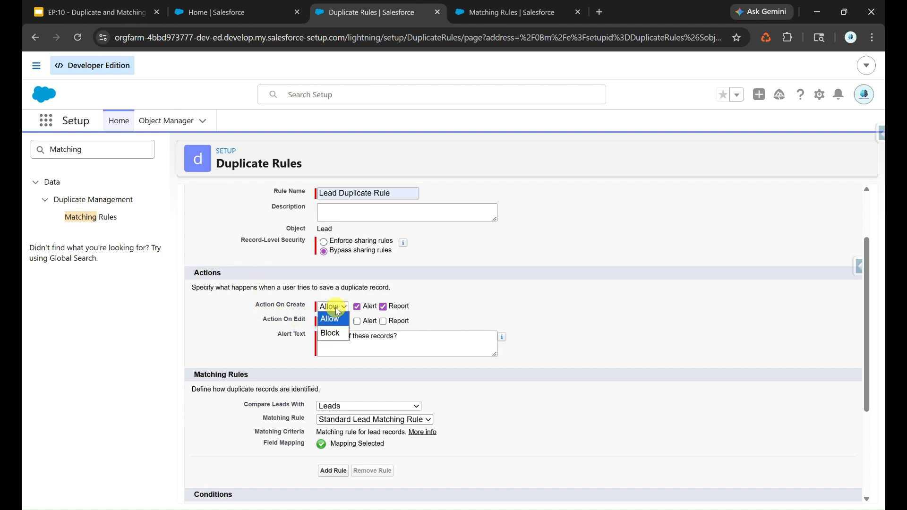
pyautogui.click(340, 334)
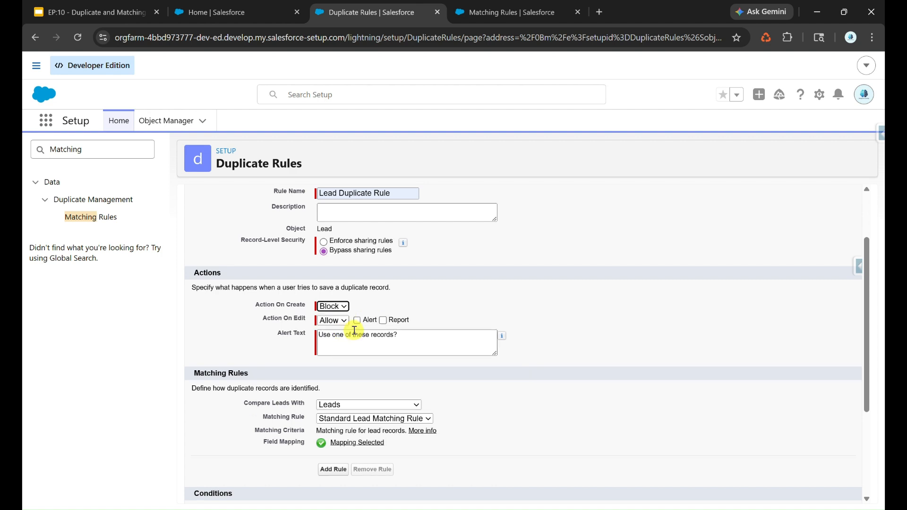
pyautogui.click(342, 326)
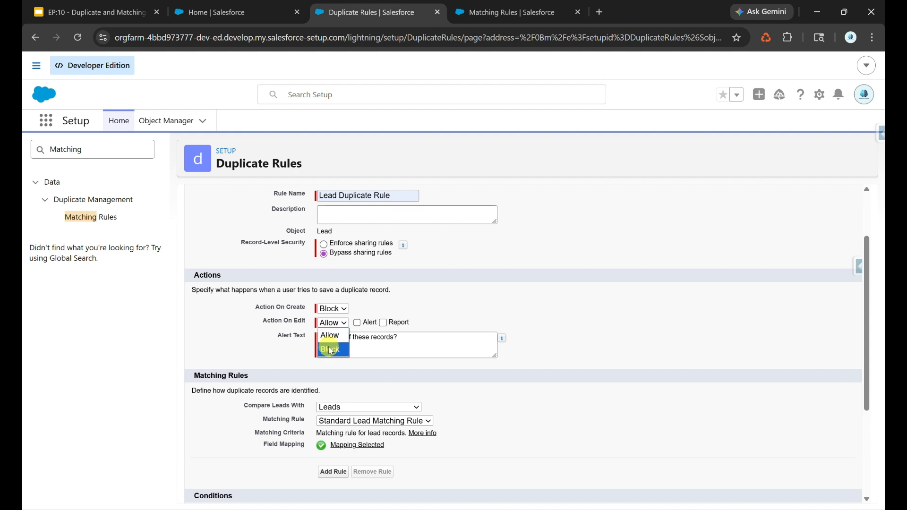
pyautogui.click(329, 349)
pyautogui.click(330, 326)
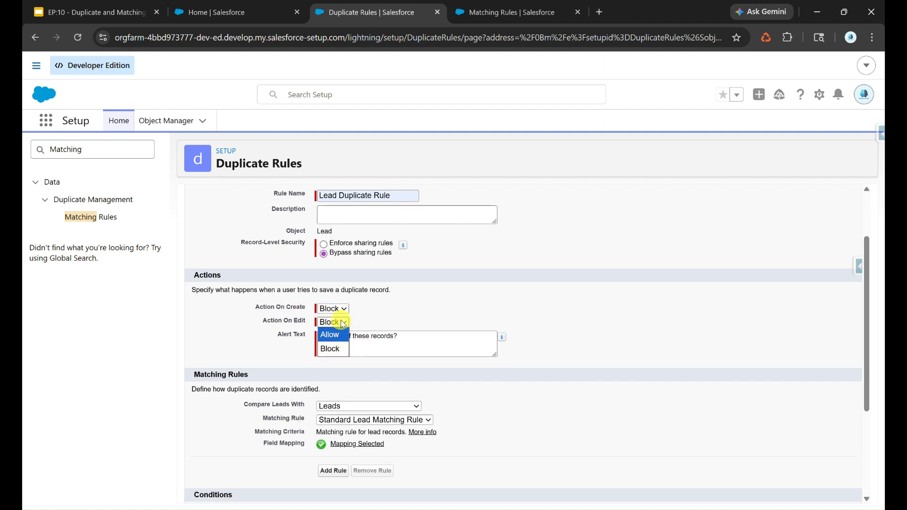
pyautogui.click(343, 324)
# Check which matching rules are available for comparing the leads, keeping the current selection
pyautogui.scroll(-3, 361, 378)
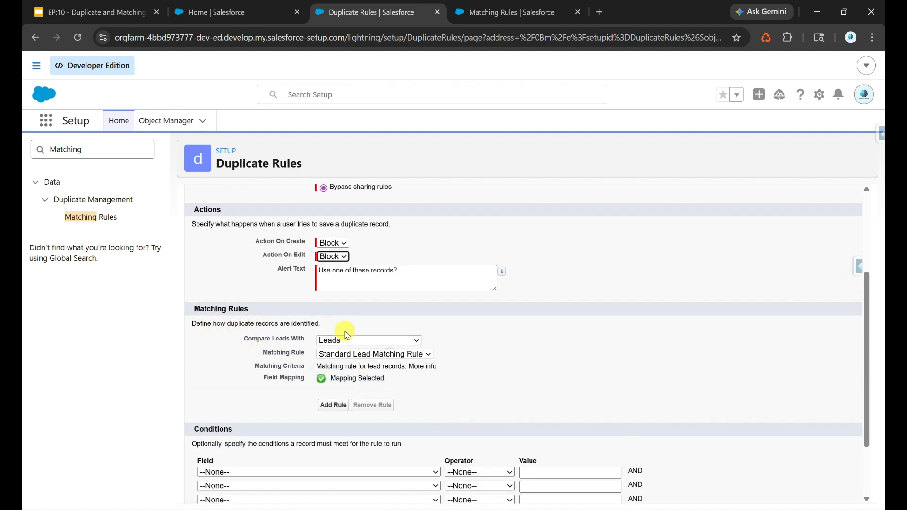
pyautogui.click(336, 358)
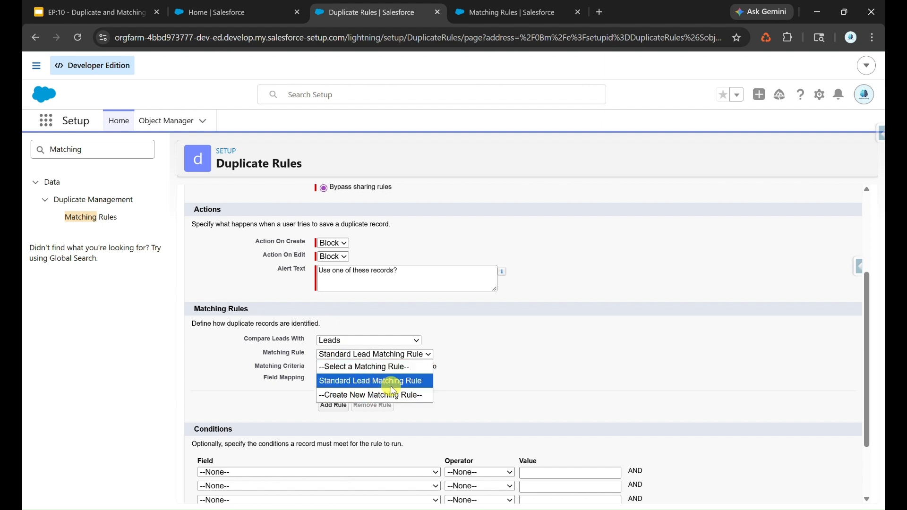
pyautogui.click(501, 353)
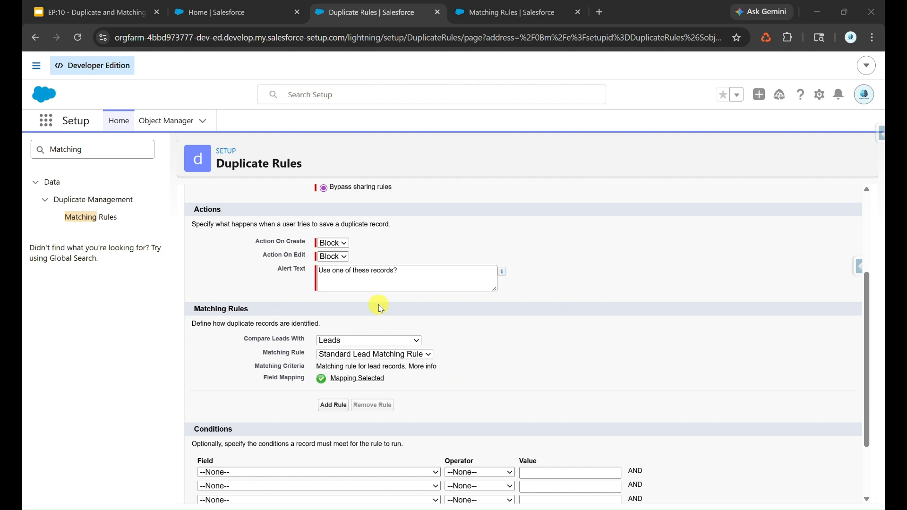
# Reload the duplicate rule form, name the rule "Lead Duplicate Rule" and set its record-level security to Bypass sharing rules
pyautogui.click(77, 37)
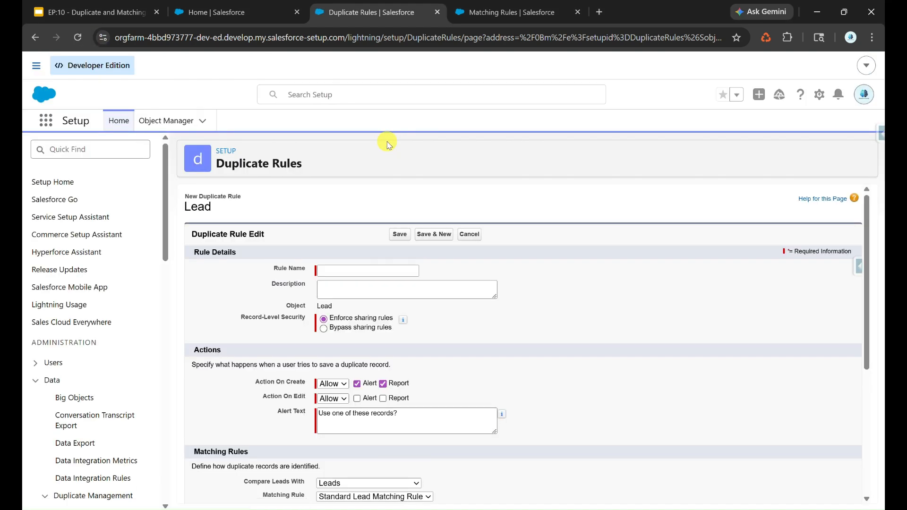
pyautogui.click(355, 271)
pyautogui.write('Lead Duplicate Rule')
pyautogui.click(324, 328)
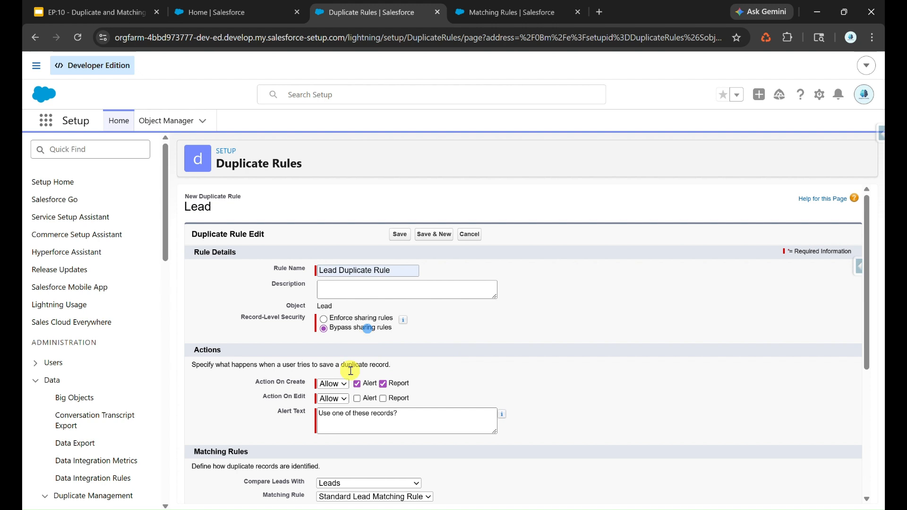
# Set the duplicate rule's Action On Create and Action On Edit to Block
pyautogui.click(333, 383)
pyautogui.click(330, 409)
pyautogui.click(346, 397)
pyautogui.click(331, 424)
# Choose Lead Email Matching Rule as the matching rule for comparing with Leads
pyautogui.scroll(-2, 376, 385)
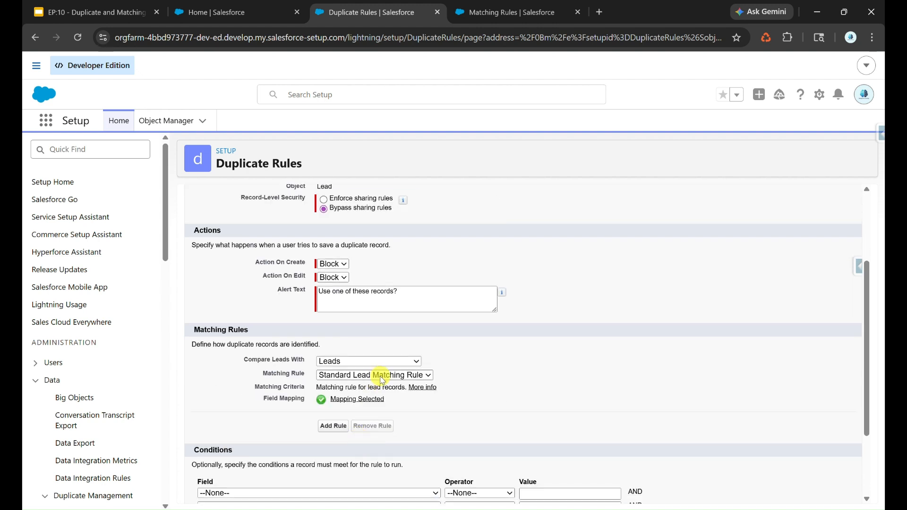
pyautogui.click(381, 377)
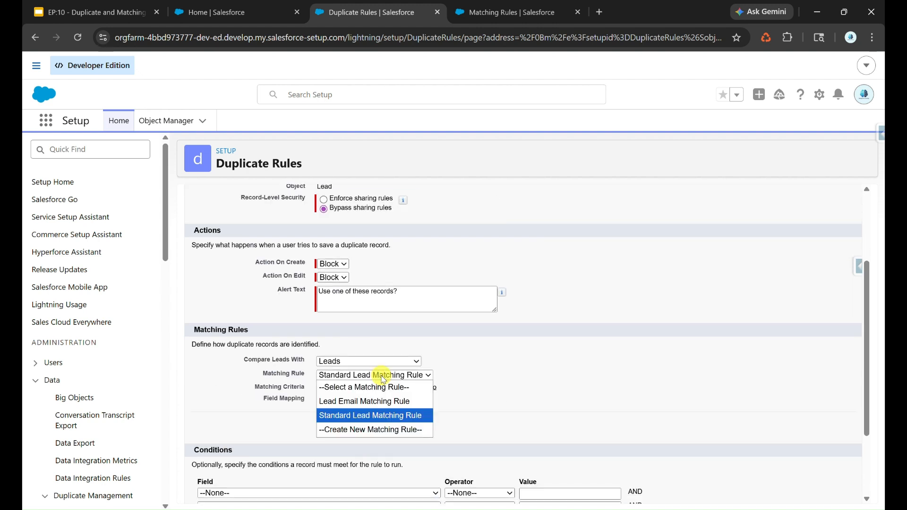
pyautogui.click(415, 407)
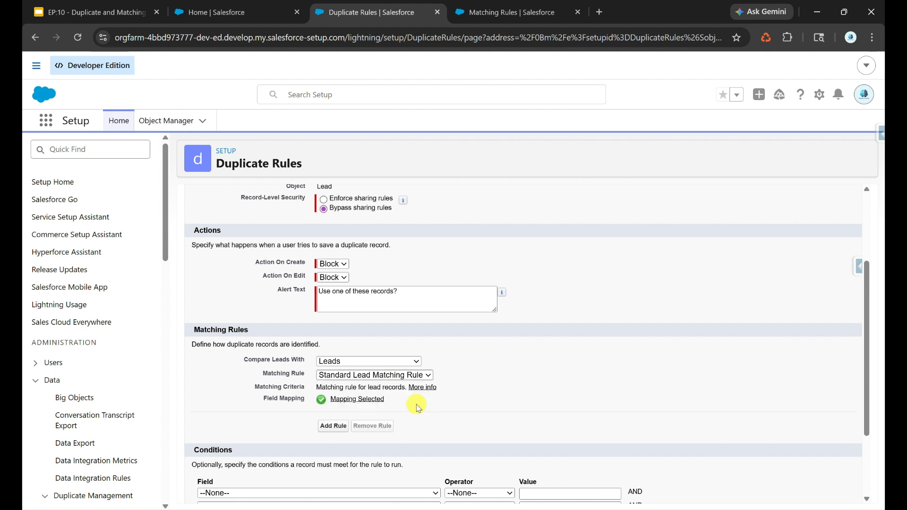
pyautogui.scroll(-1, 450, 399)
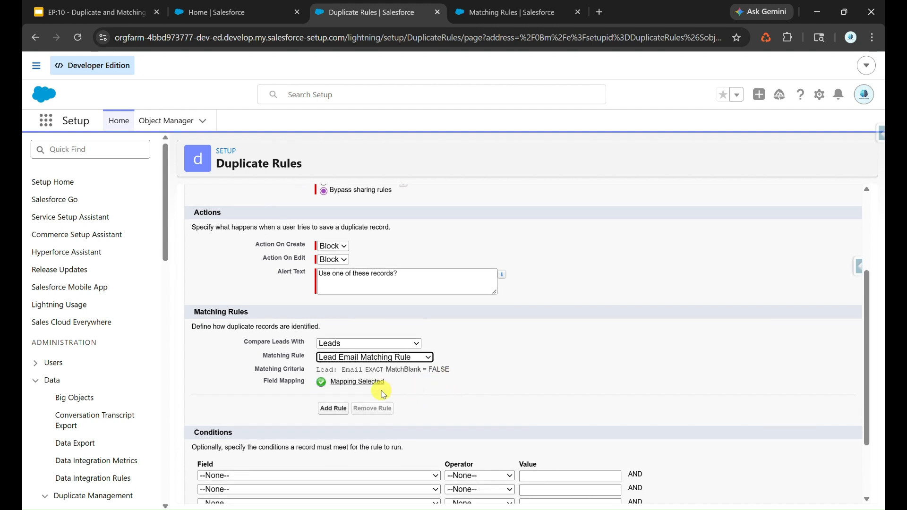
# Add two extra matching rule entries to the duplicate rule and remove both again
pyautogui.click(333, 408)
pyautogui.scroll(-1, 341, 416)
pyautogui.click(334, 431)
pyautogui.scroll(-2, 371, 425)
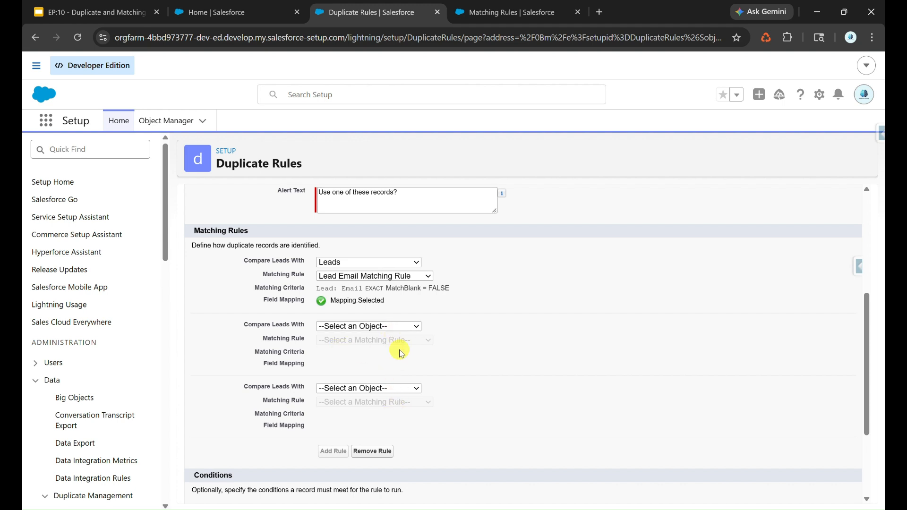
pyautogui.click(378, 451)
pyautogui.click(379, 390)
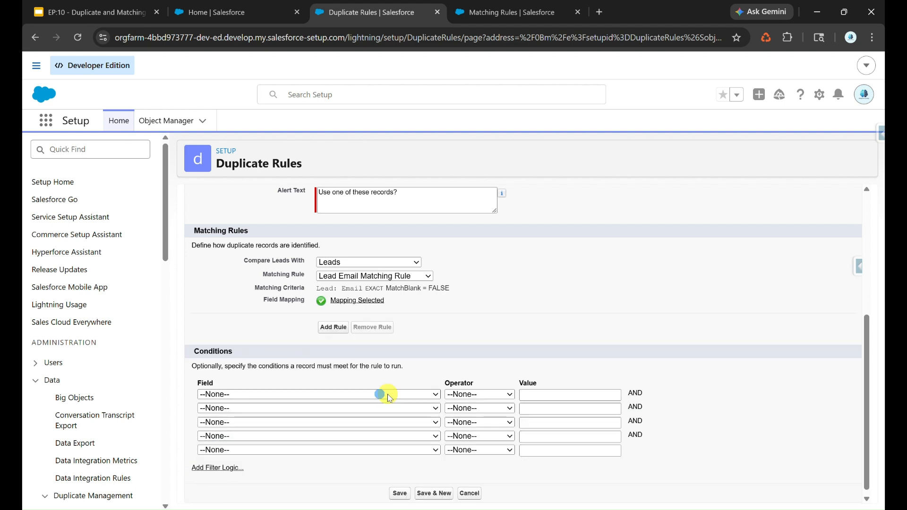
# Review the actions and empty conditions, then save the Lead duplicate rule and activate it
pyautogui.scroll(-1, 411, 364)
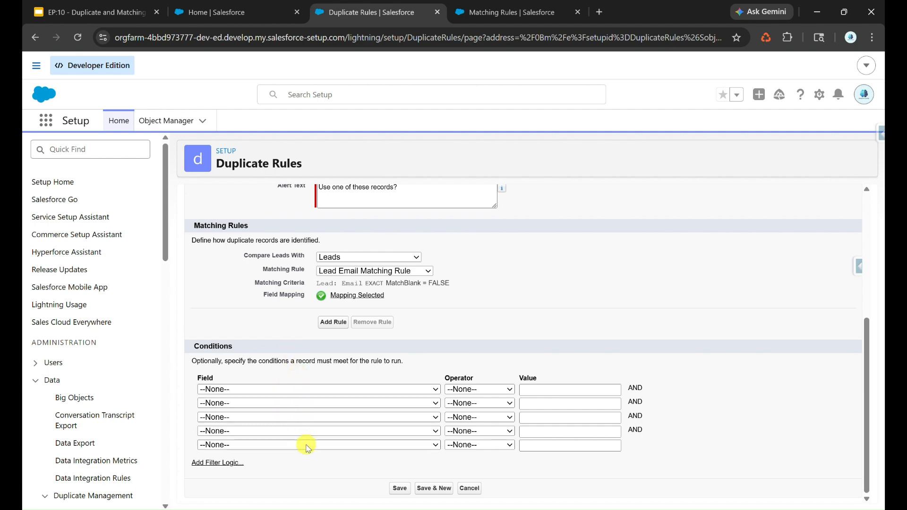
pyautogui.scroll(2, 326, 428)
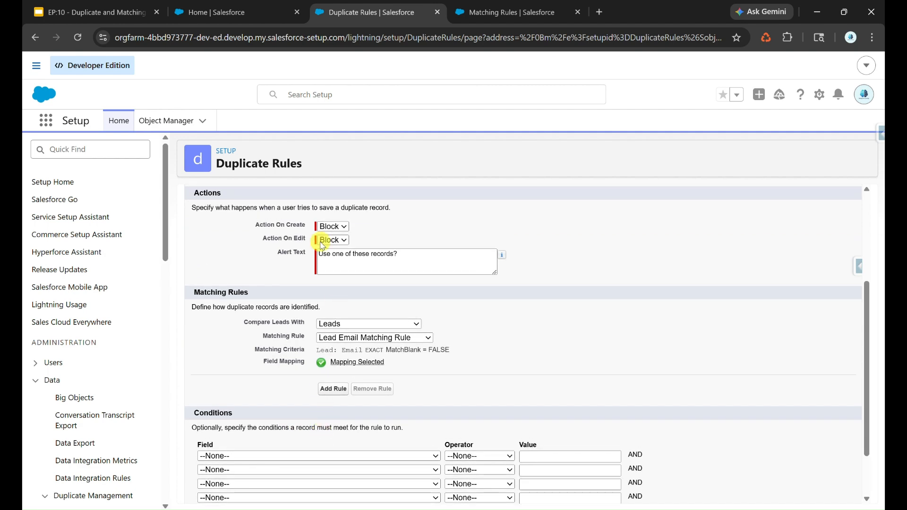
pyautogui.scroll(-2, 312, 234)
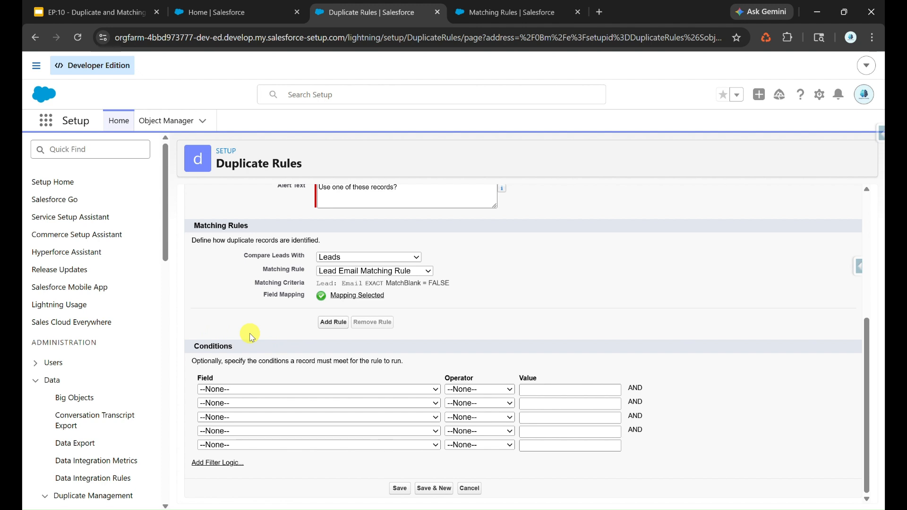
pyautogui.click(408, 490)
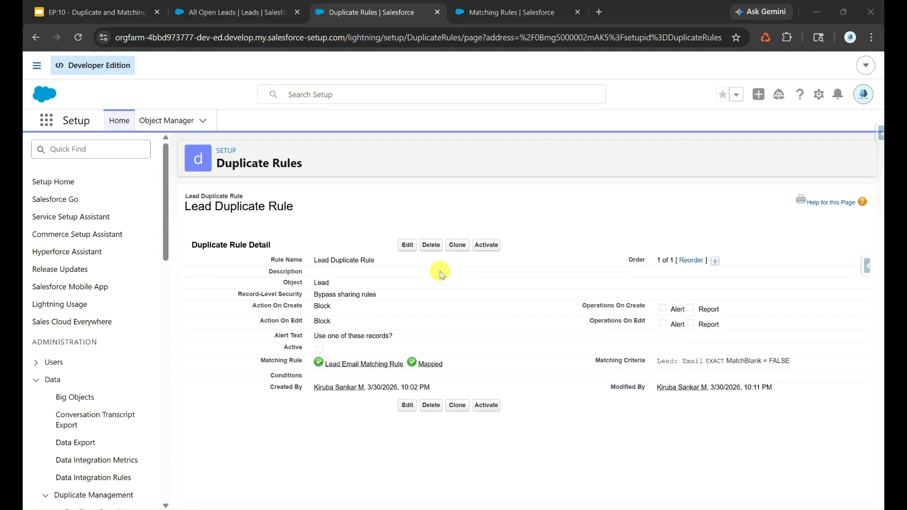
pyautogui.click(487, 245)
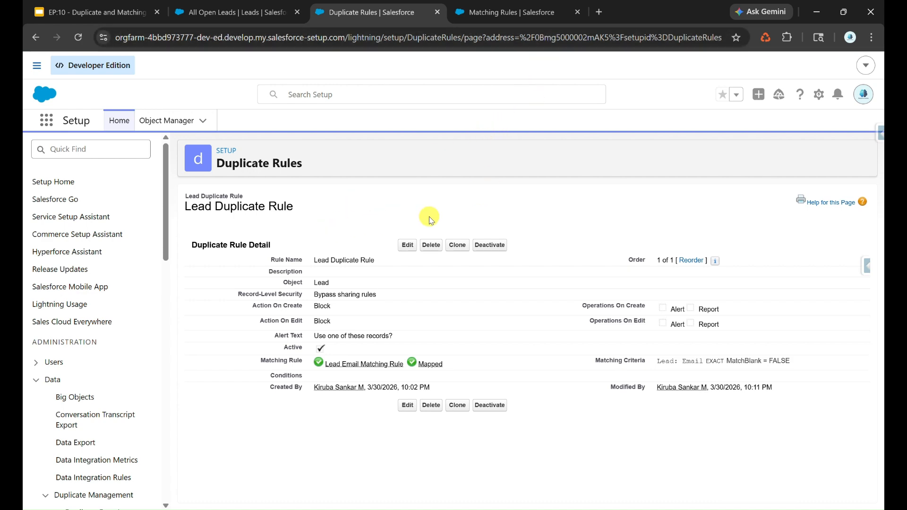
# Copy the e-mail of the Duplicate Record 01 lead from All Open Leads and start a new Corporate lead
pyautogui.click(238, 12)
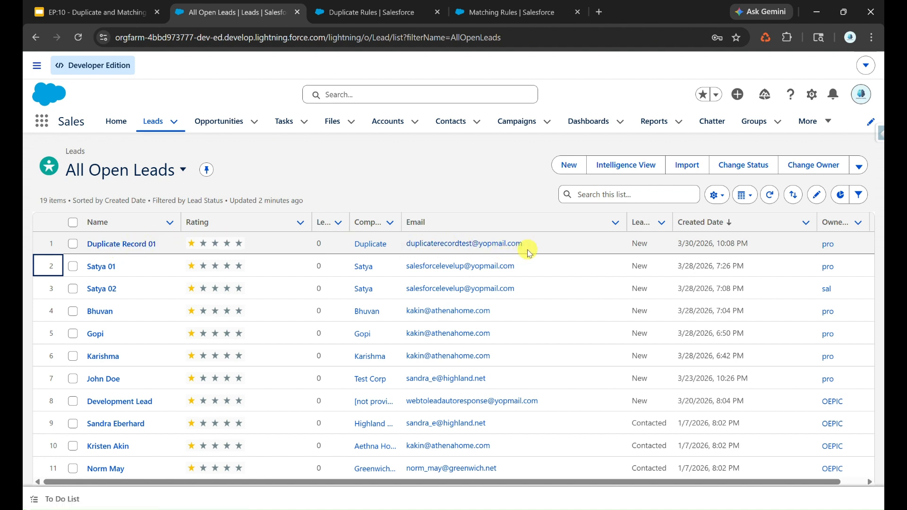
pyautogui.moveTo(535, 249); pyautogui.dragTo(407, 244)
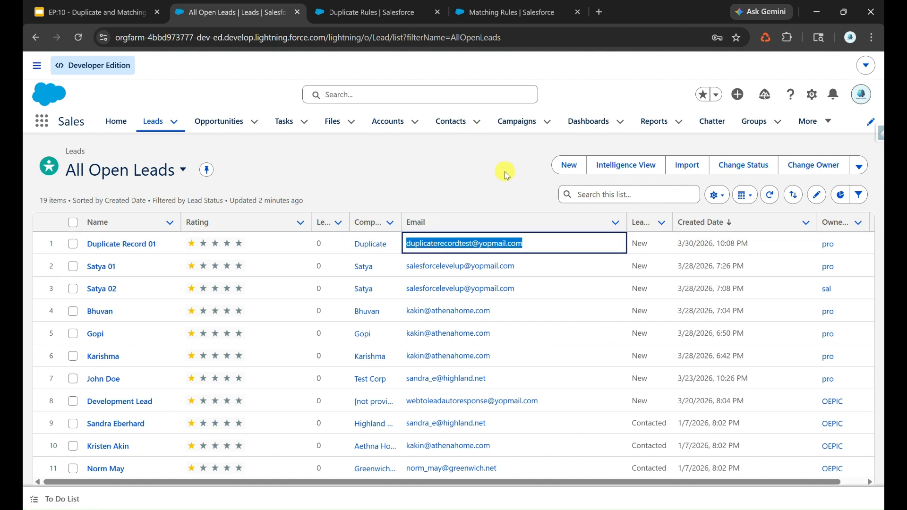
pyautogui.click(557, 173)
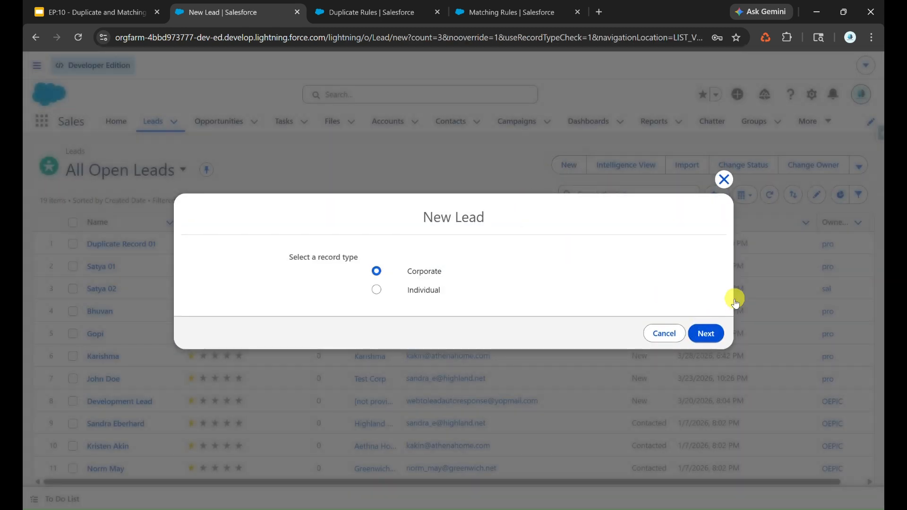
pyautogui.click(706, 334)
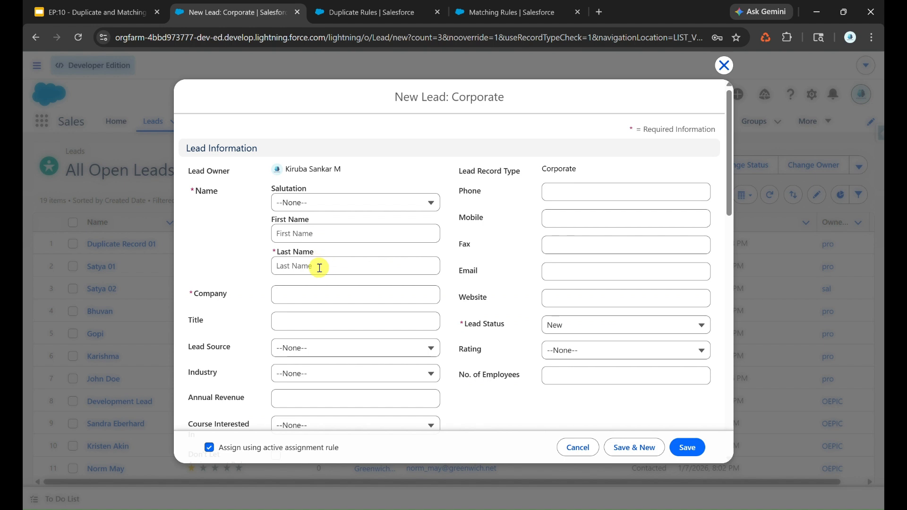
# Enter "Lead Duplicate" as both the last name and the company of the new lead
pyautogui.click(320, 268)
pyautogui.write('Lea')
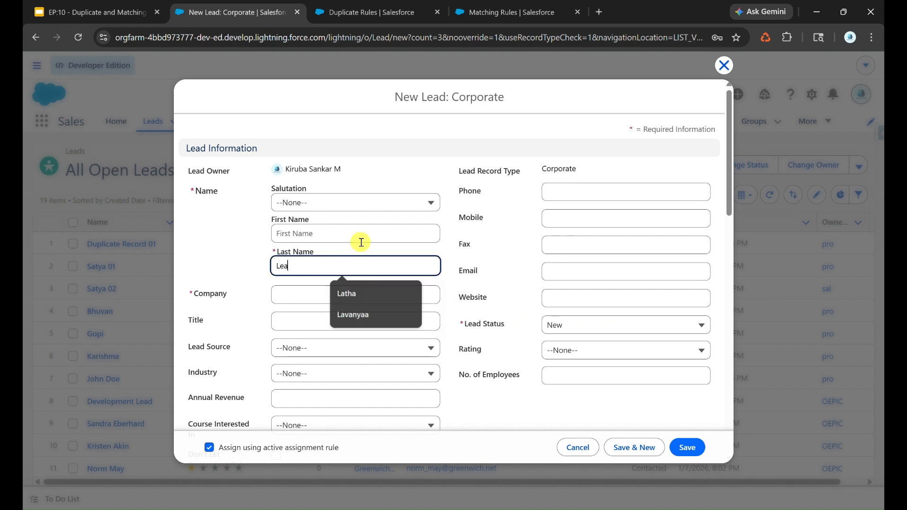
pyautogui.write('d Duplicat')
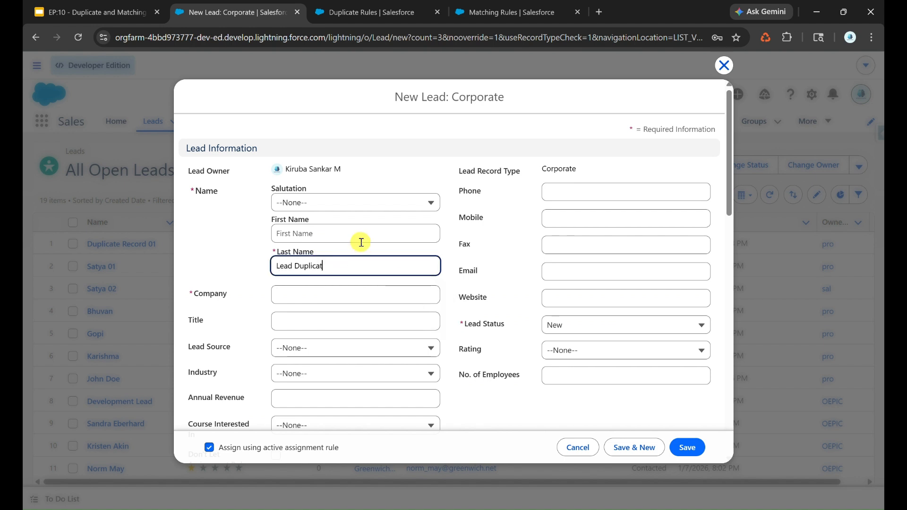
pyautogui.tripleClick(349, 274)
pyautogui.hotkey('ctrl', 'c')
pyautogui.click(329, 294)
pyautogui.hotkey('ctrl', 'v')
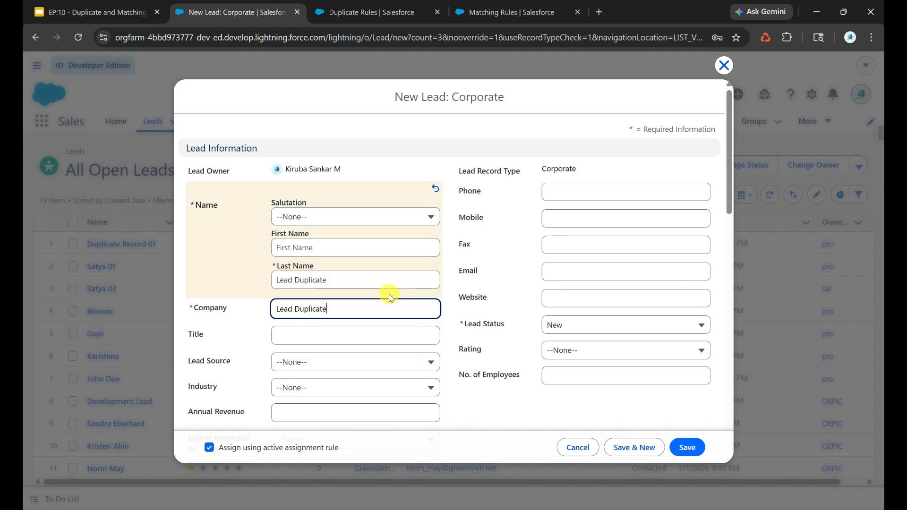
# Fill in the new lead's e-mail with the address copied from the existing lead and try to save the record
pyautogui.click(572, 276)
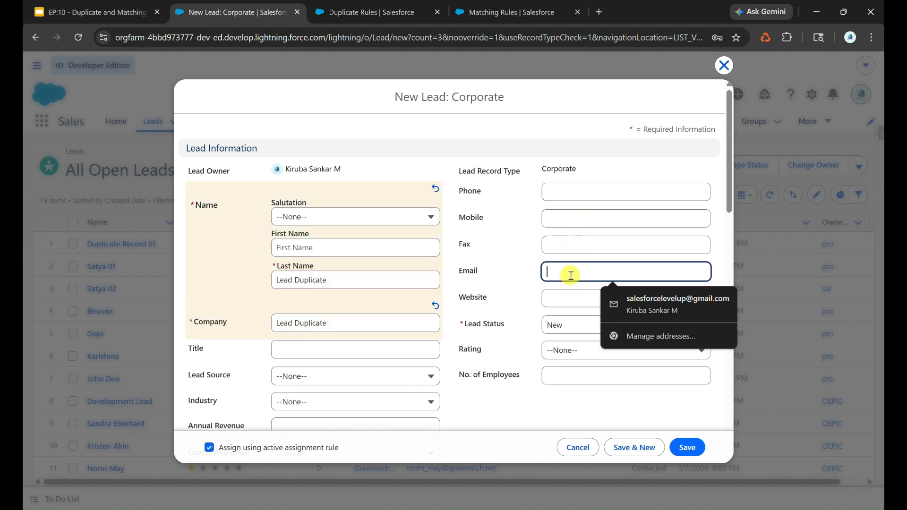
pyautogui.press('super+v')
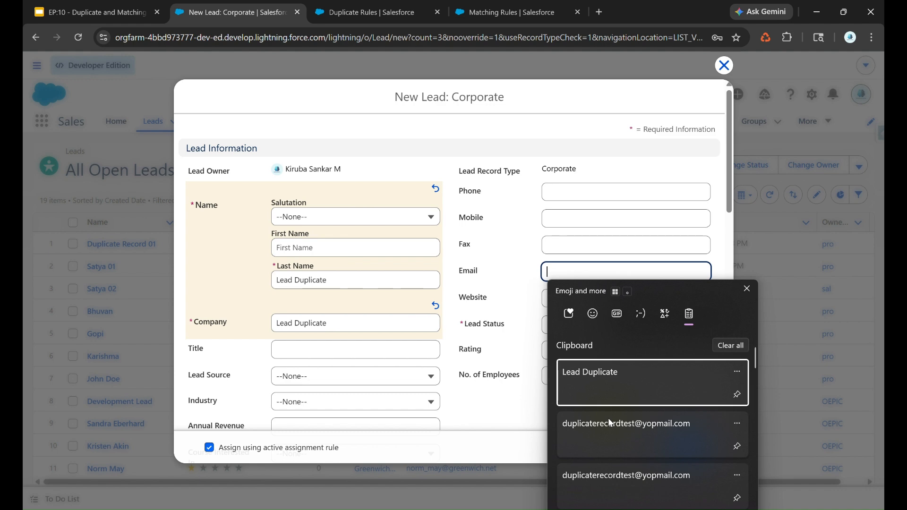
pyautogui.click(614, 423)
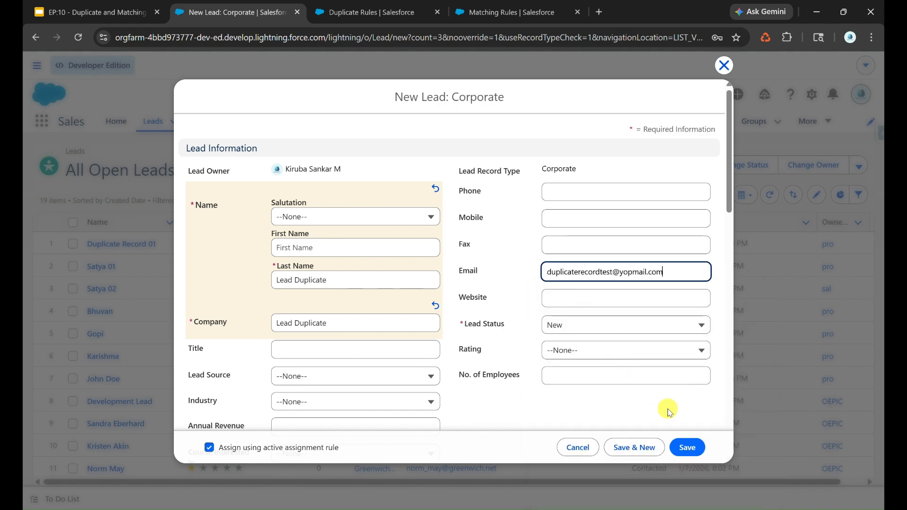
pyautogui.click(688, 447)
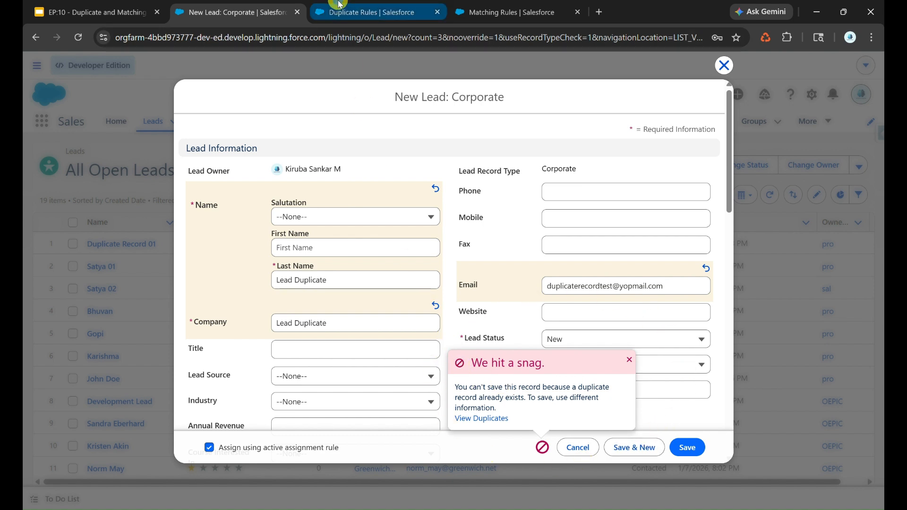
# Edit the Lead Duplicate Rule so that Action On Create is Allow with Alert enabled, and save the rule
pyautogui.click(338, 11)
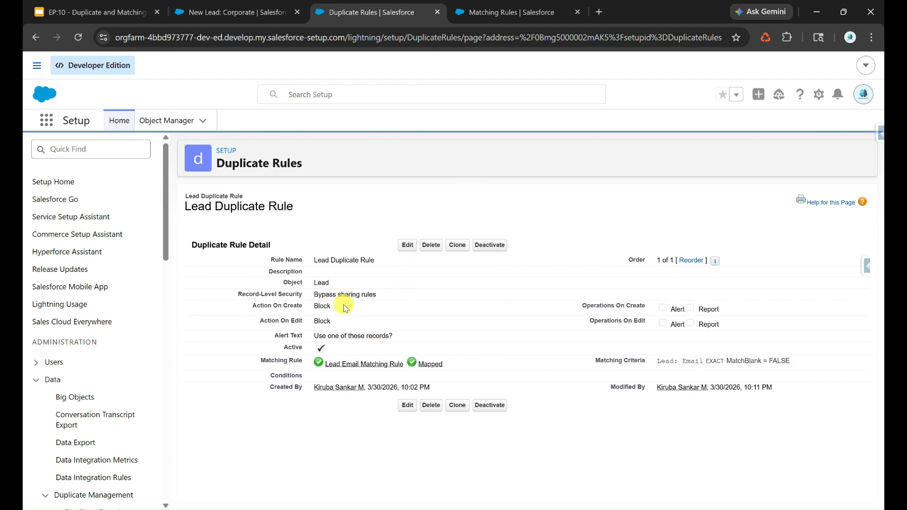
pyautogui.click(408, 245)
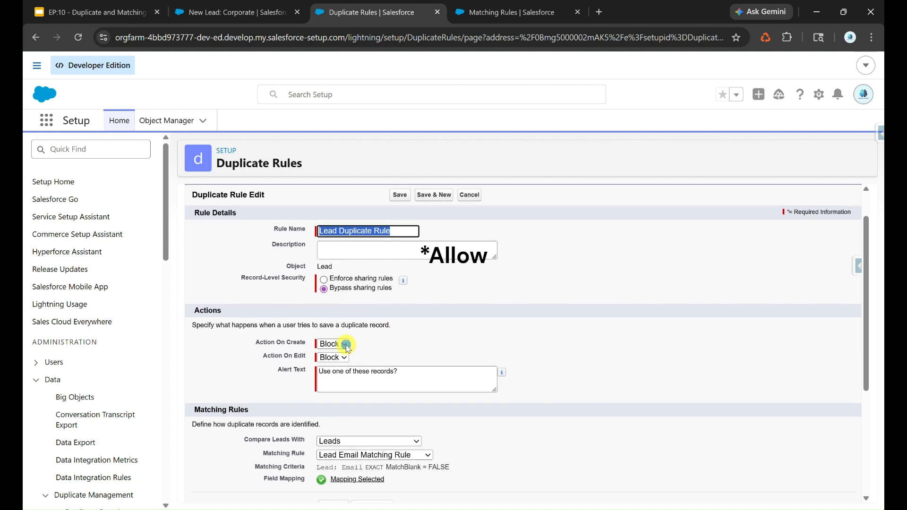
pyautogui.click(344, 344)
pyautogui.click(346, 357)
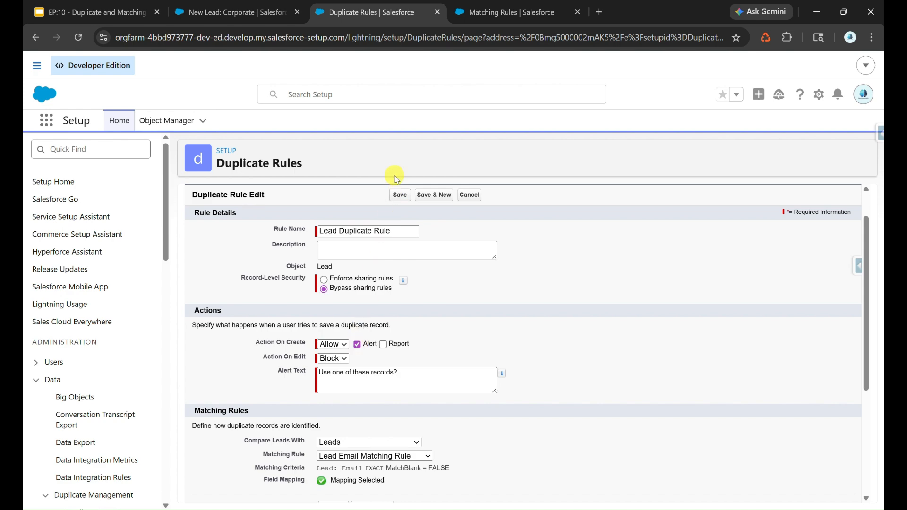
pyautogui.click(400, 195)
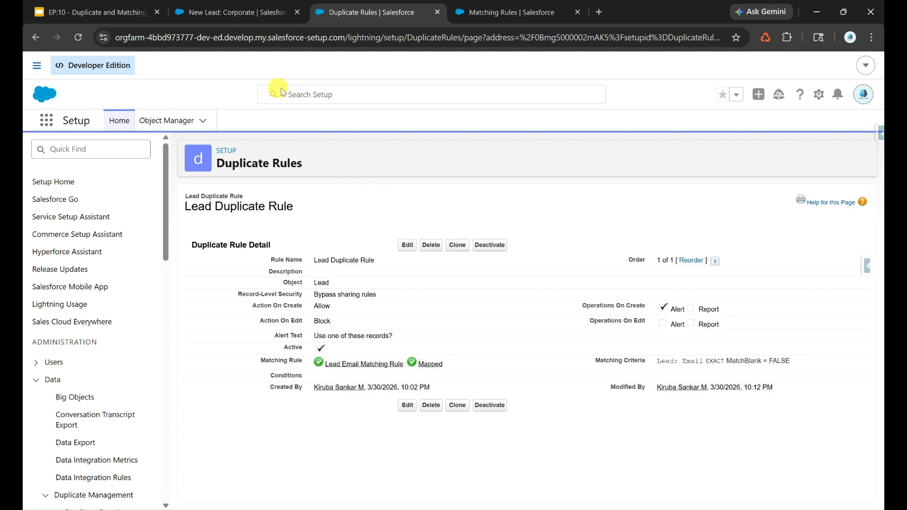
# Return to the pending Lead Duplicate record and save it, confirming the save despite the duplicate match
pyautogui.click(230, 19)
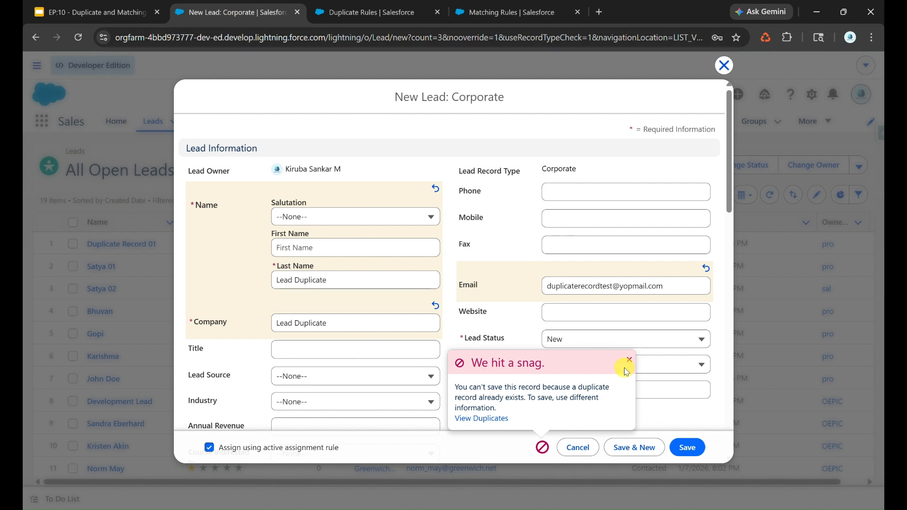
pyautogui.click(688, 447)
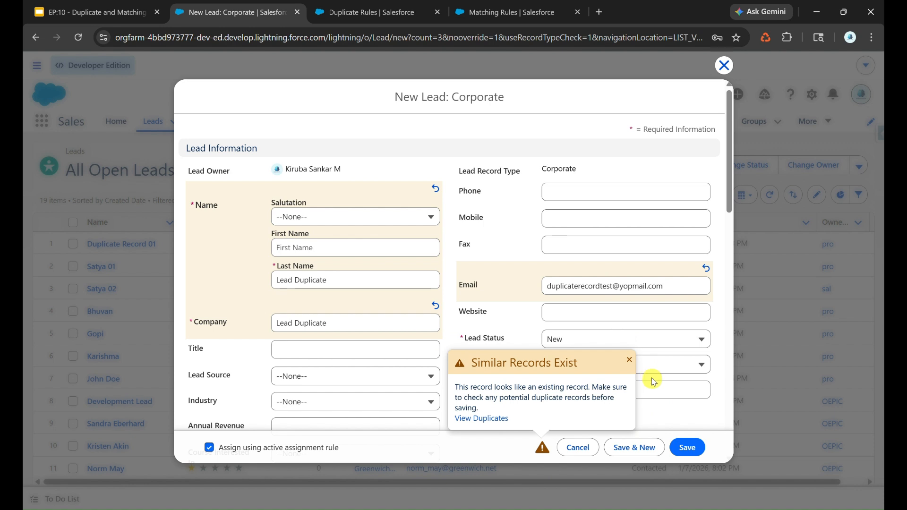
pyautogui.click(679, 445)
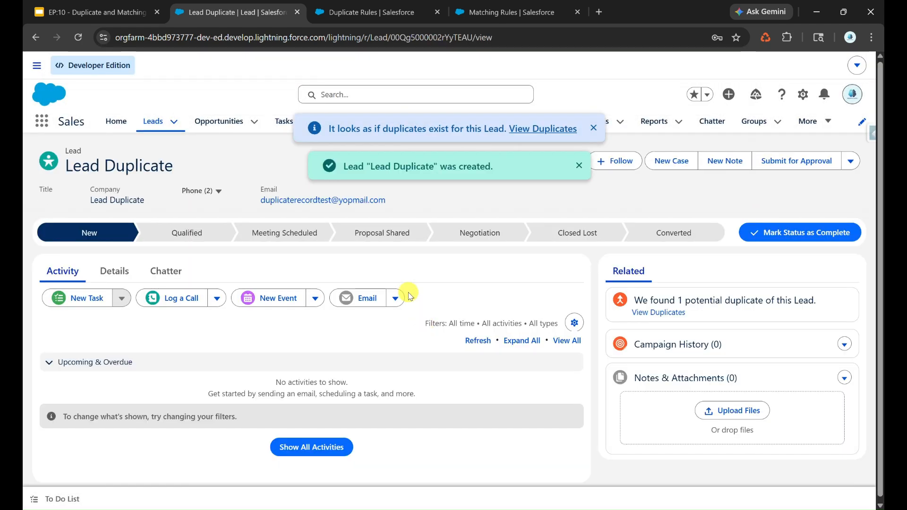
# Open the Lead Duplicate Rule for editing, and find Duplicate Record Sets from the Sales app and open it in a separate tab
pyautogui.click(344, 10)
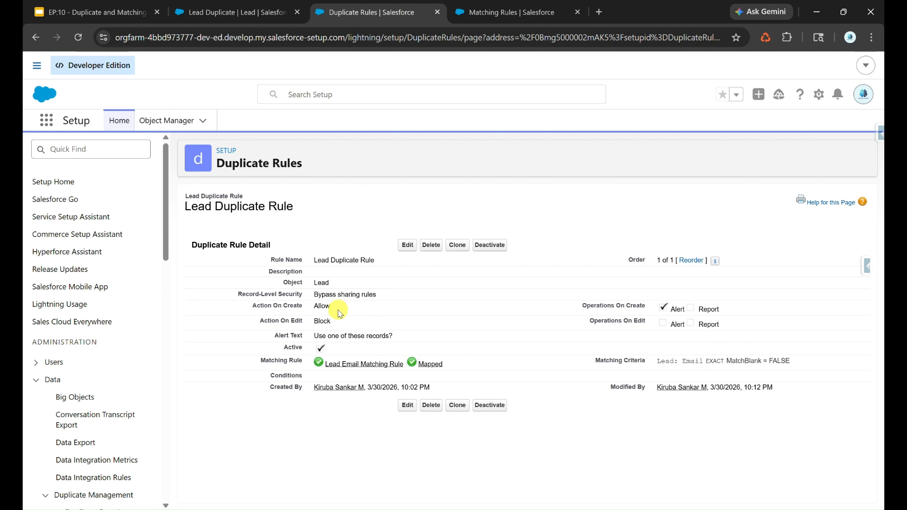
pyautogui.click(407, 245)
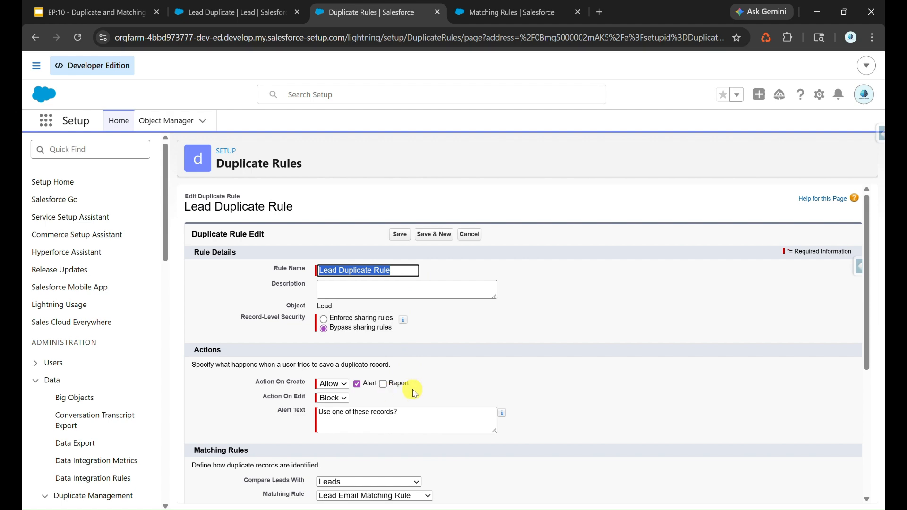
pyautogui.click(250, 10)
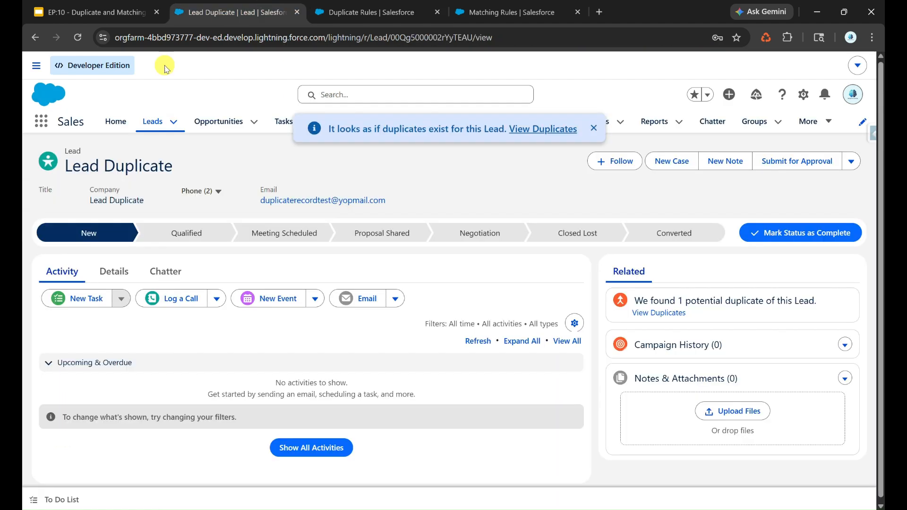
pyautogui.click(41, 121)
pyautogui.write('Dupli')
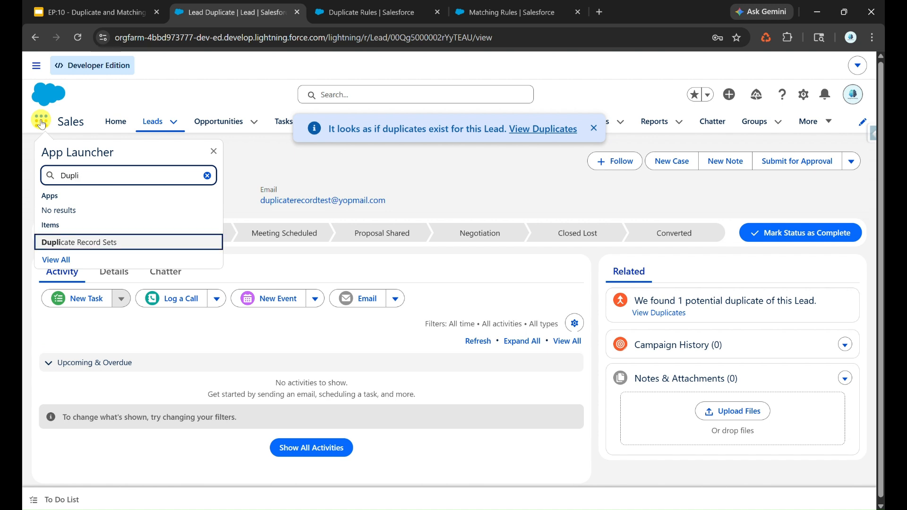
pyautogui.click(86, 241)
pyautogui.rightClick(86, 241)
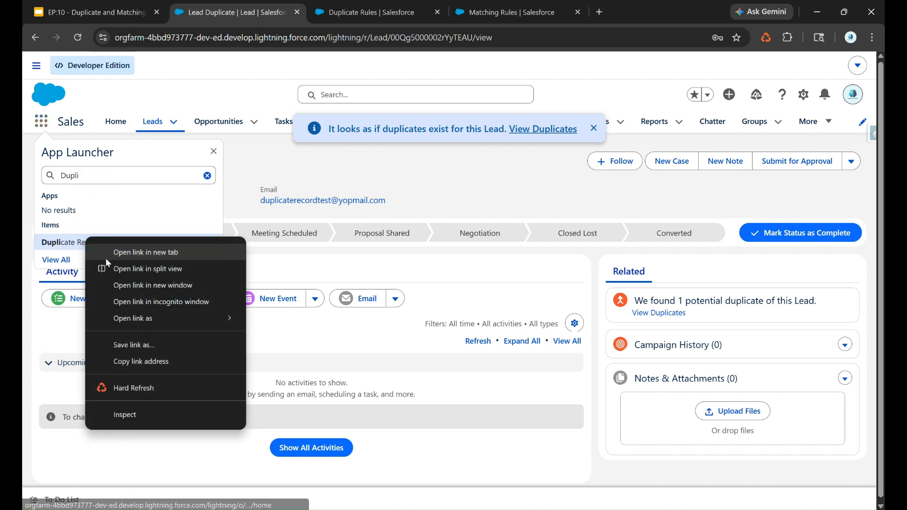
pyautogui.click(118, 251)
pyautogui.click(319, 6)
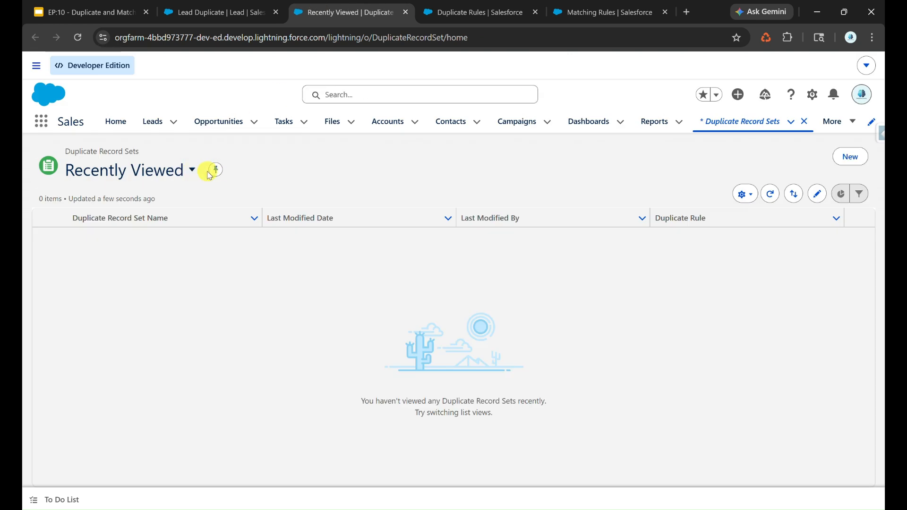
# Show the All Duplicate Records list view of Duplicate Record Sets
pyautogui.click(744, 194)
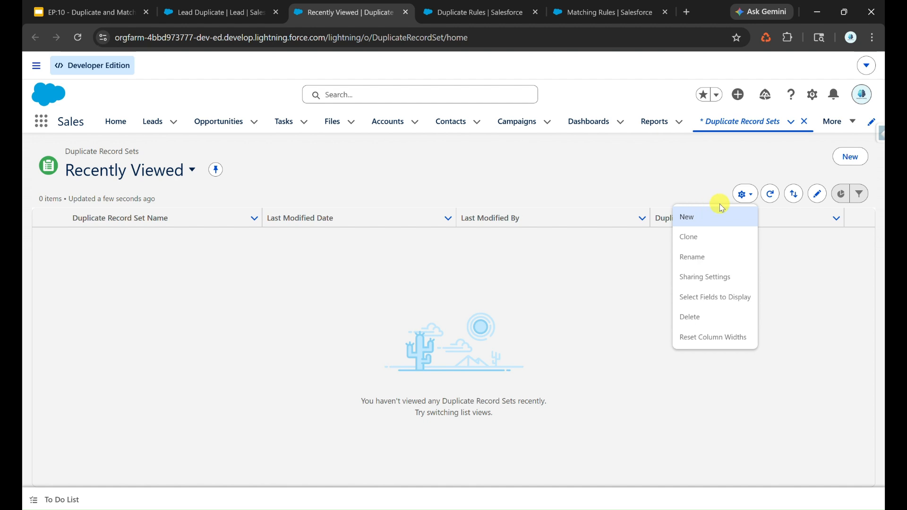
pyautogui.click(577, 204)
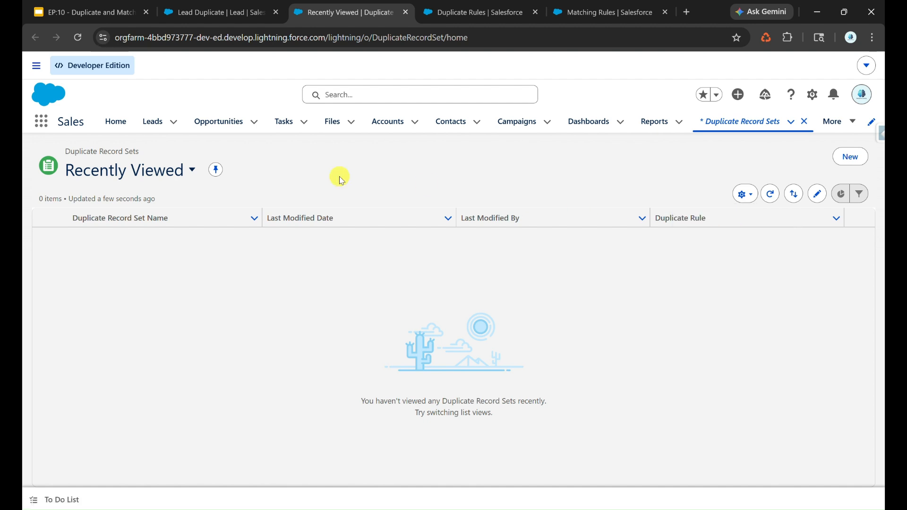
pyautogui.click(159, 176)
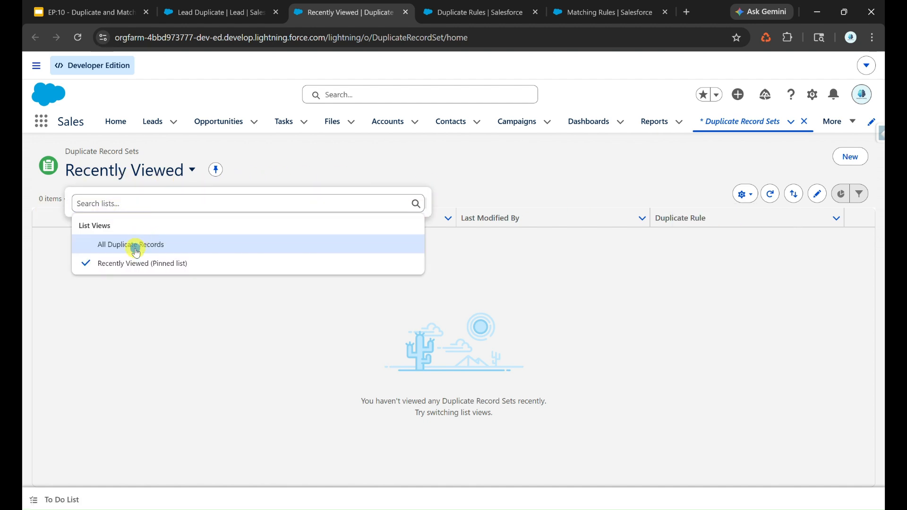
pyautogui.click(135, 246)
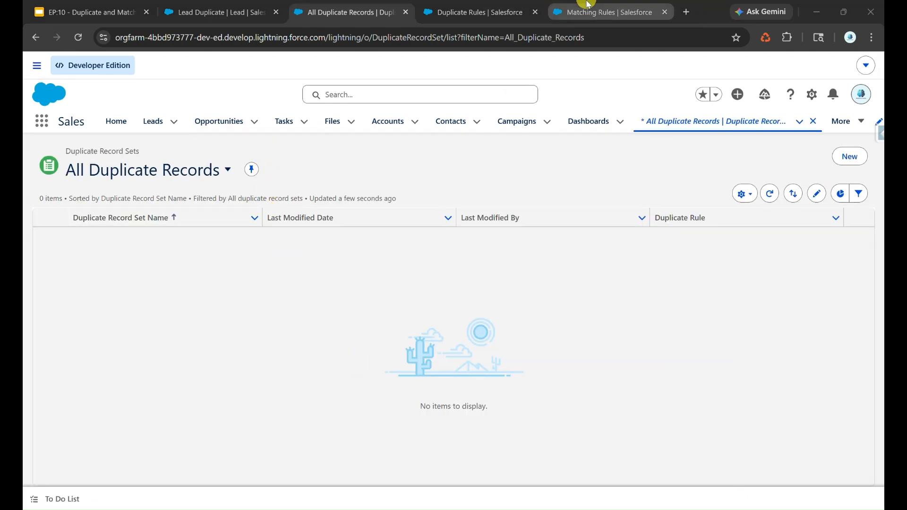
# Enable Report alongside Alert for the rule's Action On Create, comparing these options with the All Duplicate Records list
pyautogui.moveTo(587, 3); pyautogui.dragTo(512, 4)
pyautogui.click(610, 3)
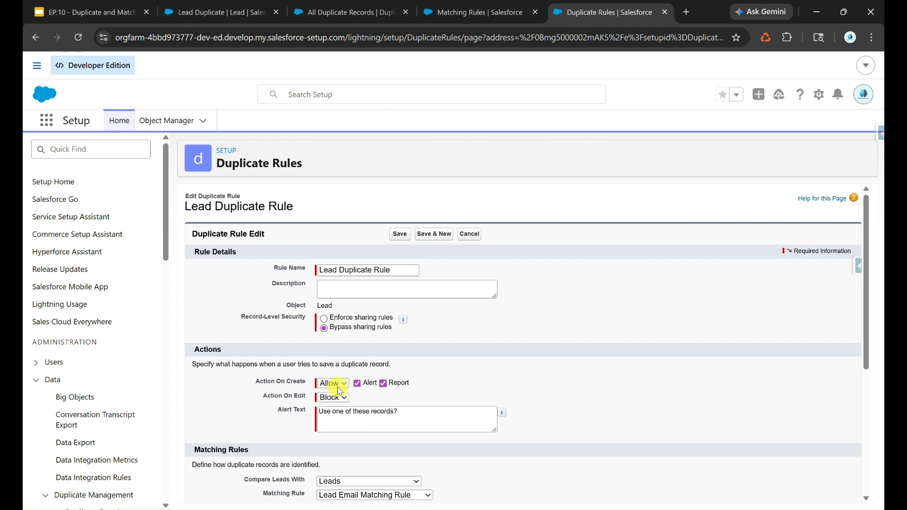
pyautogui.click(357, 383)
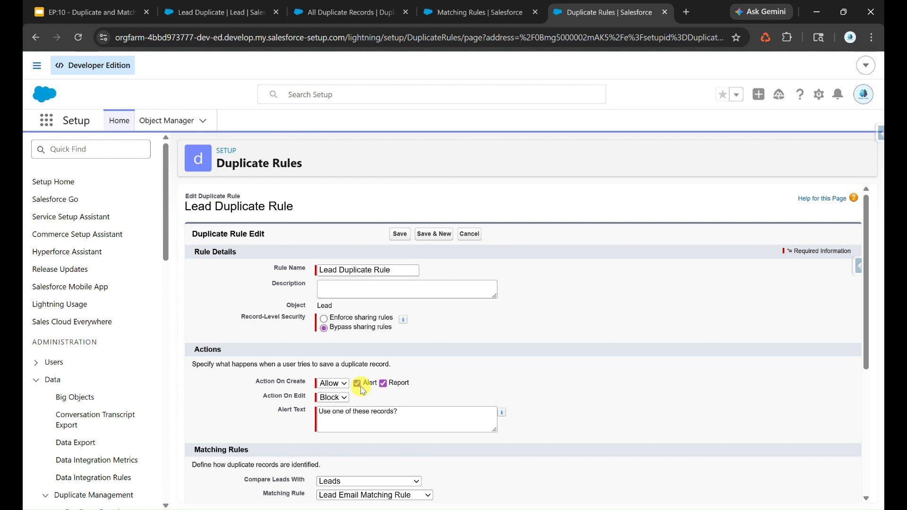
pyautogui.click(351, 13)
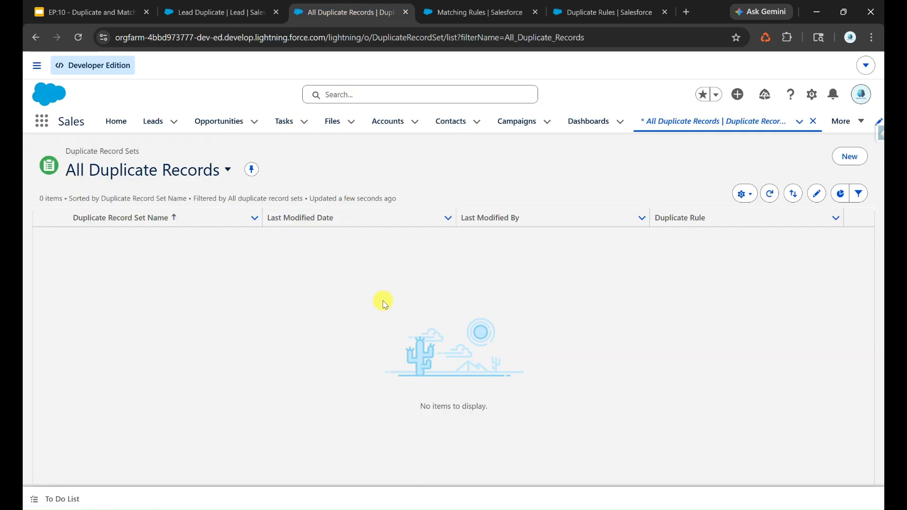
pyautogui.click(610, 6)
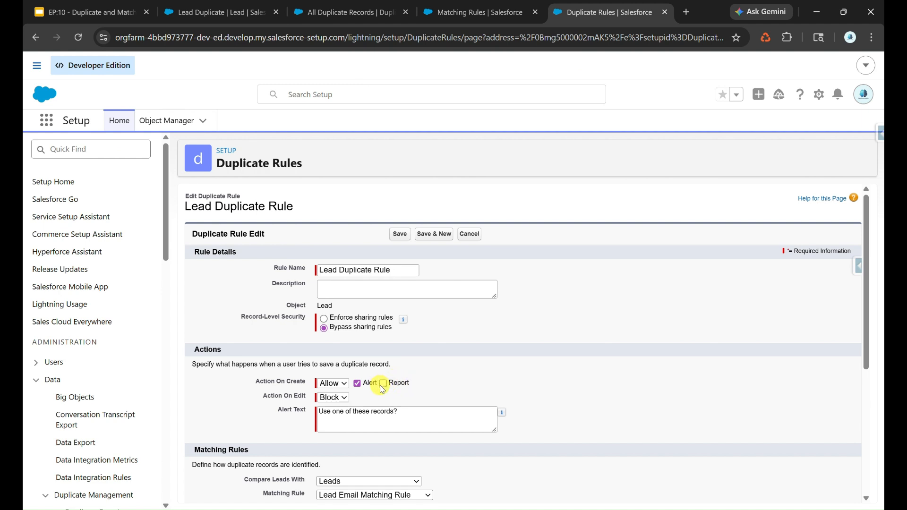
pyautogui.click(336, 11)
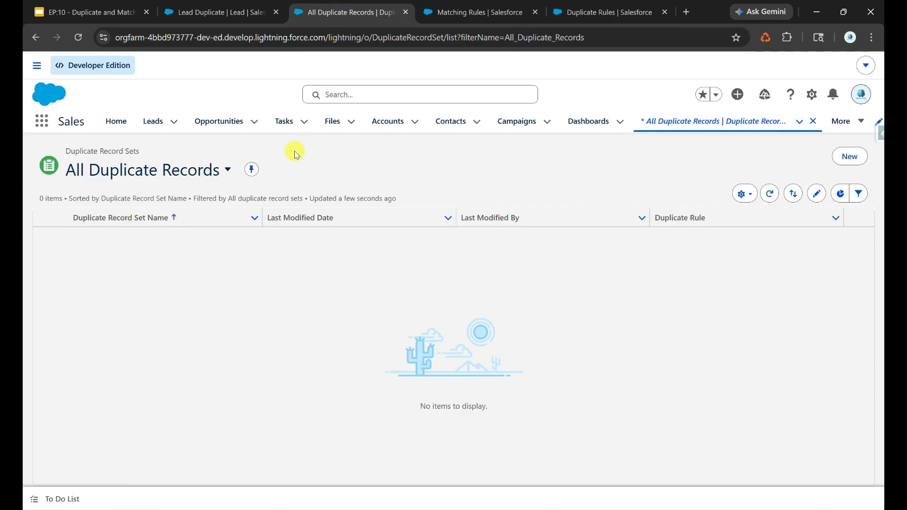
pyautogui.click(602, 2)
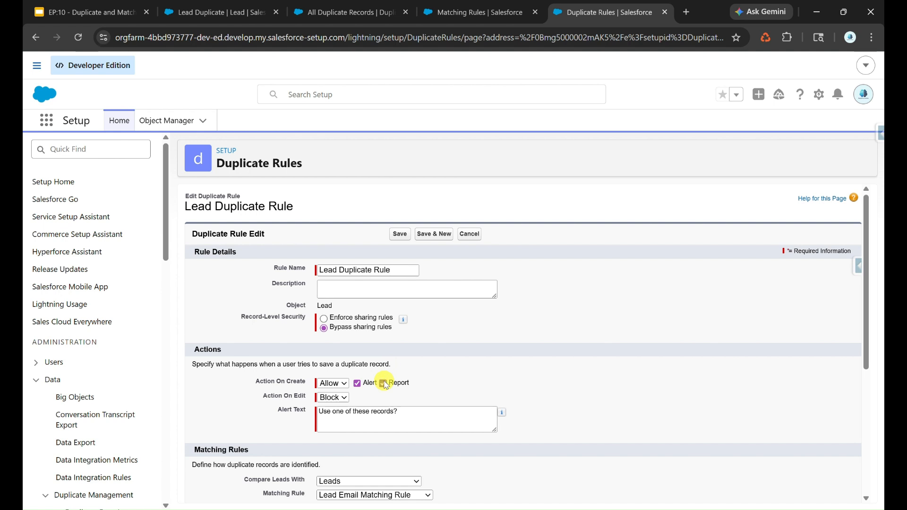
# Set Action On Edit to Allow with Alert and Report enabled, and save the Lead Duplicate Rule
pyautogui.click(333, 398)
pyautogui.click(345, 418)
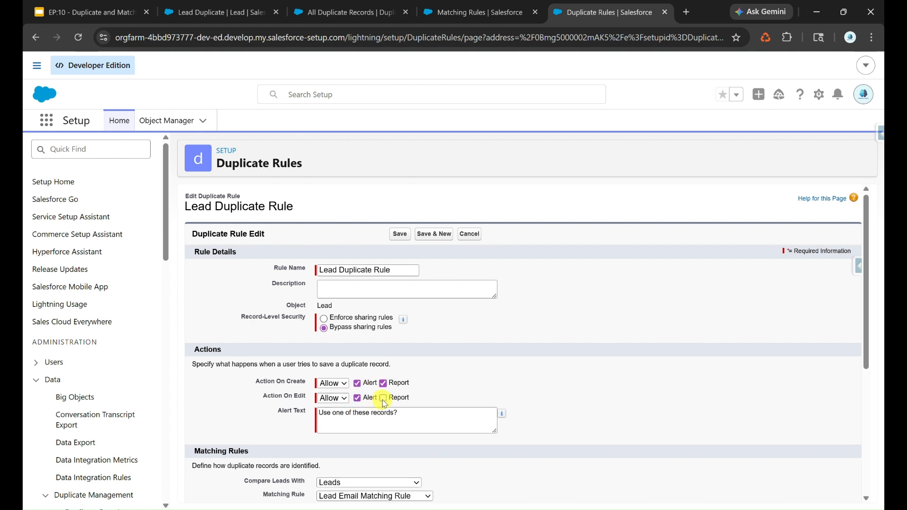
pyautogui.click(400, 235)
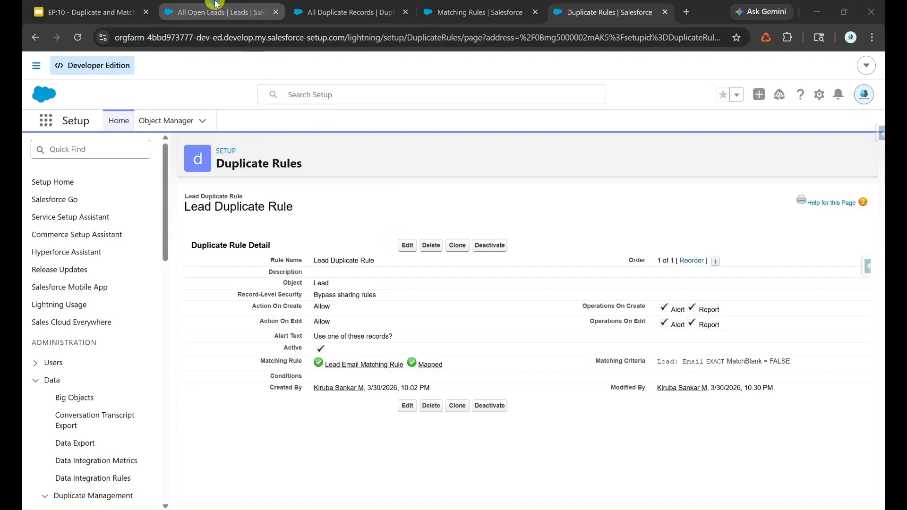
# Copy the e-mail of the Lead Duplicate record from All Open Leads and start a new Corporate lead
pyautogui.click(216, 10)
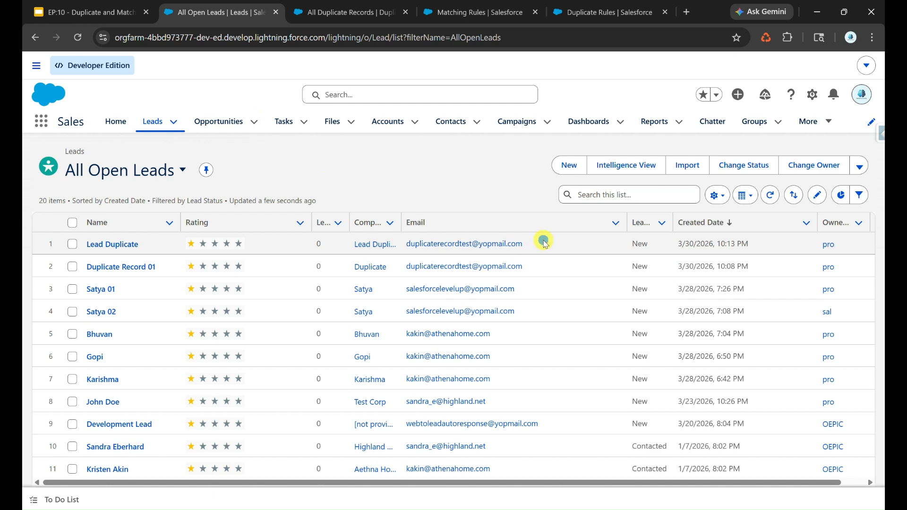
pyautogui.moveTo(545, 242); pyautogui.dragTo(405, 241)
pyautogui.hotkey('ctrl', 'c')
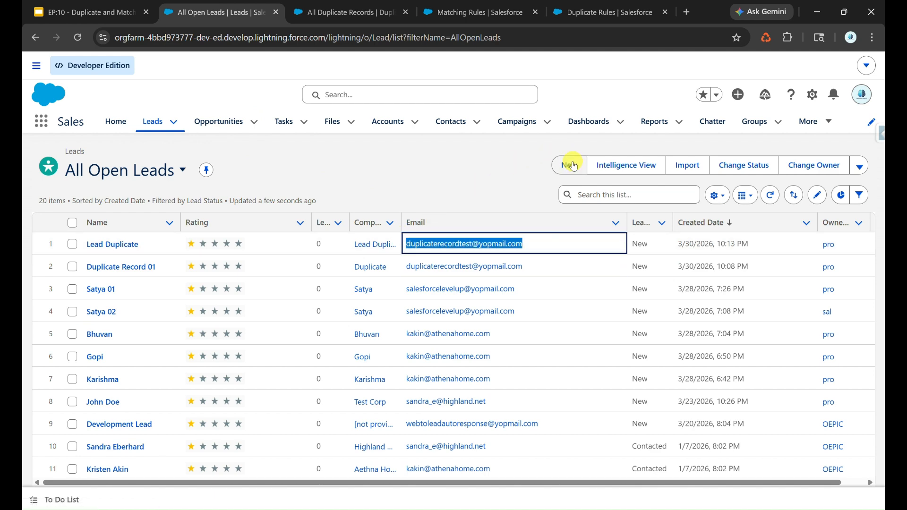
pyautogui.click(572, 165)
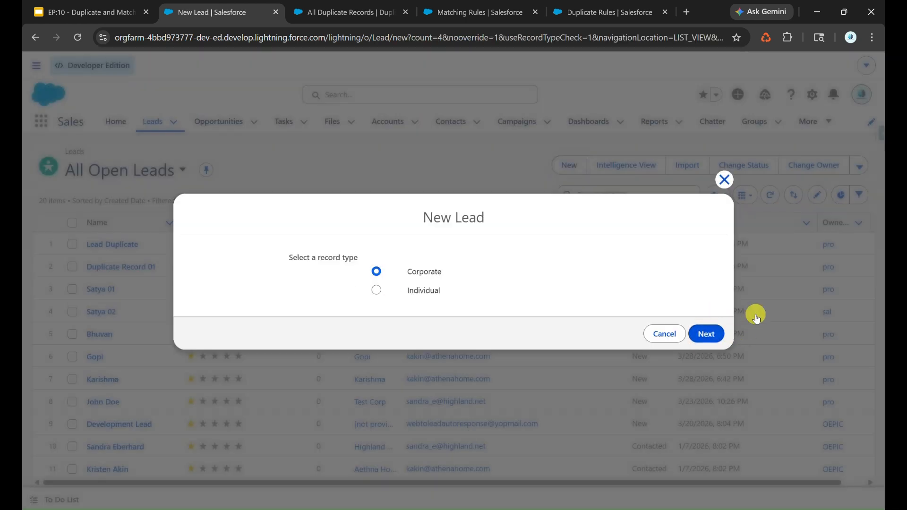
pyautogui.click(707, 334)
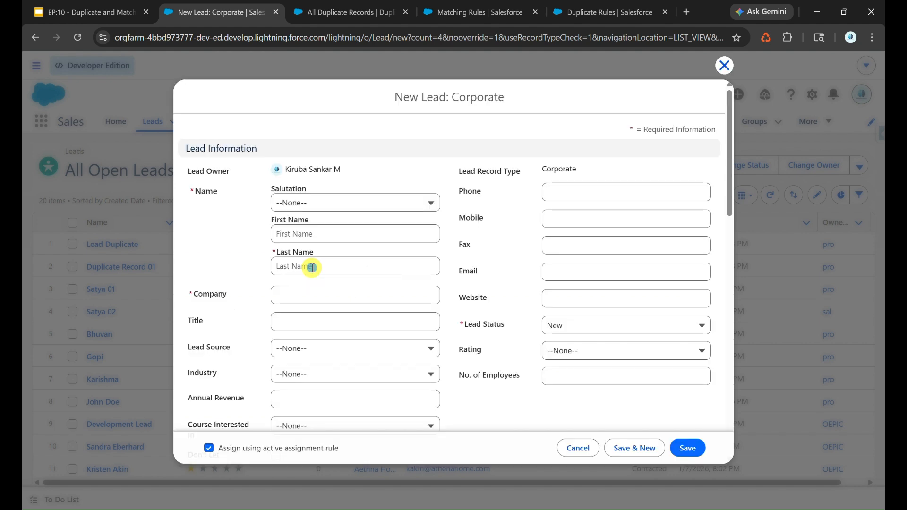
# Enter "Duplicate Record 02" as the new lead's last name and "Duplicate" as its company
pyautogui.click(313, 268)
pyautogui.write('Duplicate Record 02')
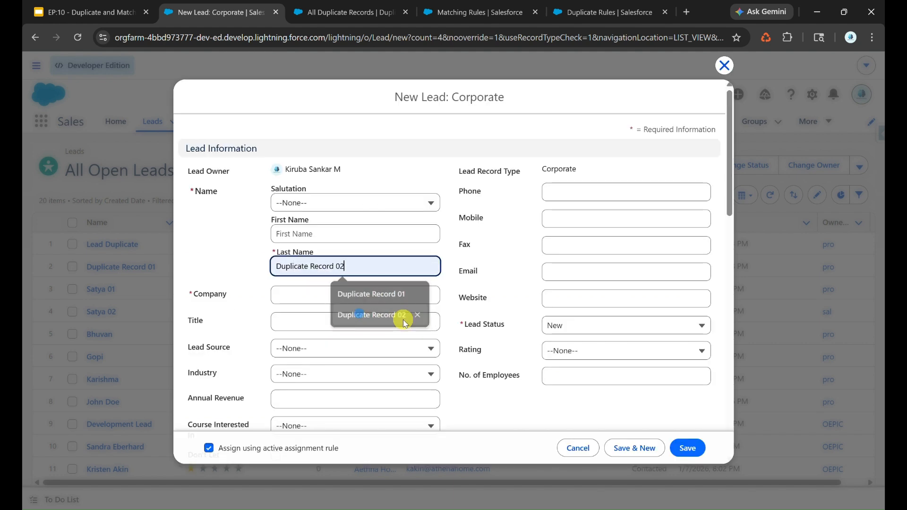
pyautogui.click(407, 316)
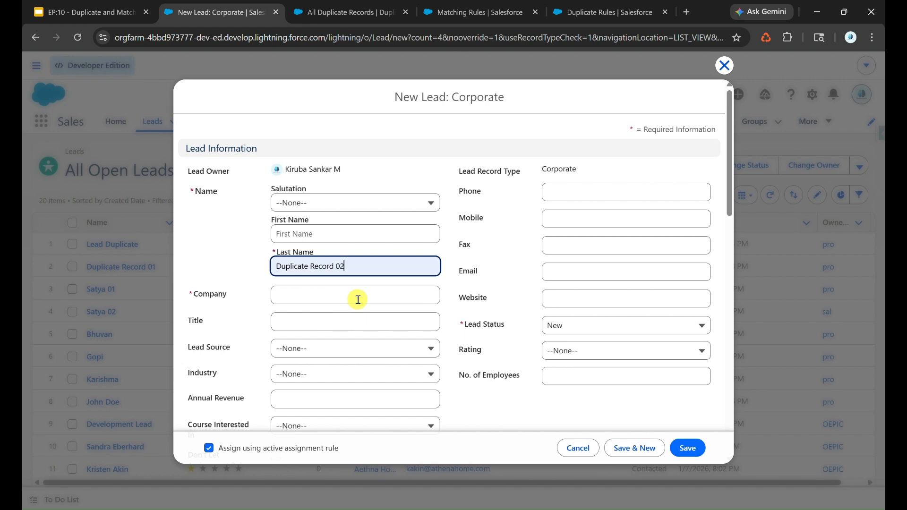
pyautogui.click(357, 300)
pyautogui.click(384, 336)
# Fill in the lead's e-mail with the copied address, save the record despite the duplicate match, and return to the Lead Duplicate Rule
pyautogui.click(602, 278)
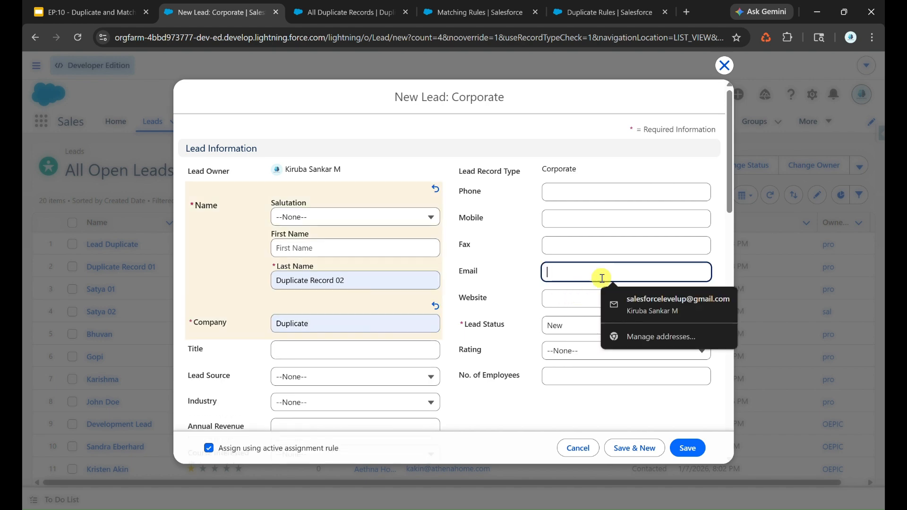
pyautogui.hotkey('ctrl', 'v')
pyautogui.click(698, 449)
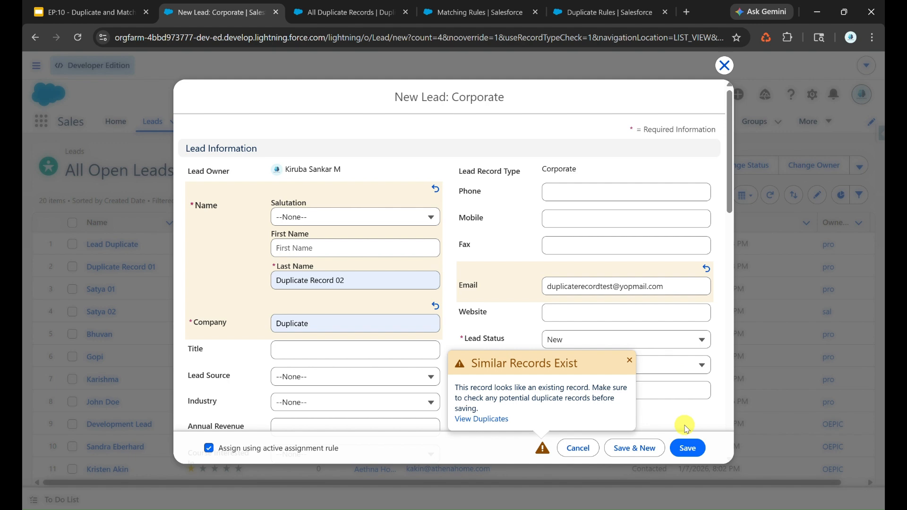
pyautogui.click(689, 449)
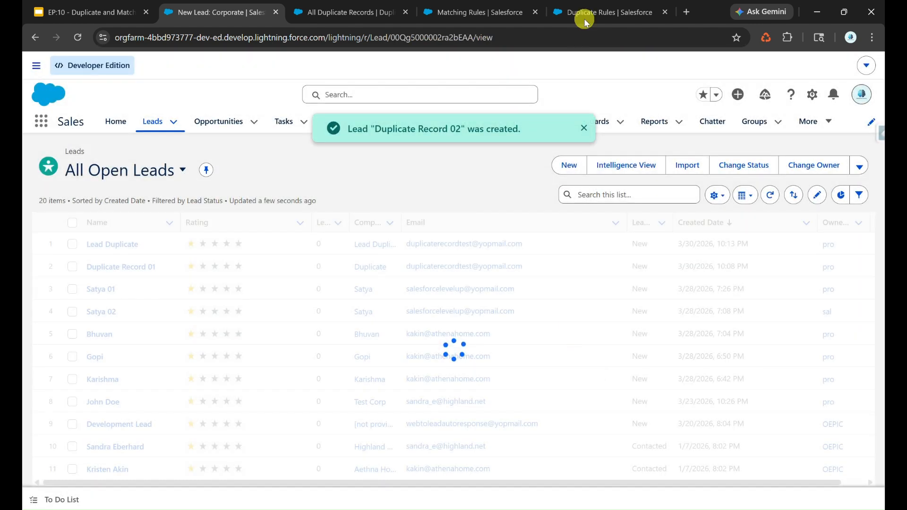
pyautogui.click(585, 19)
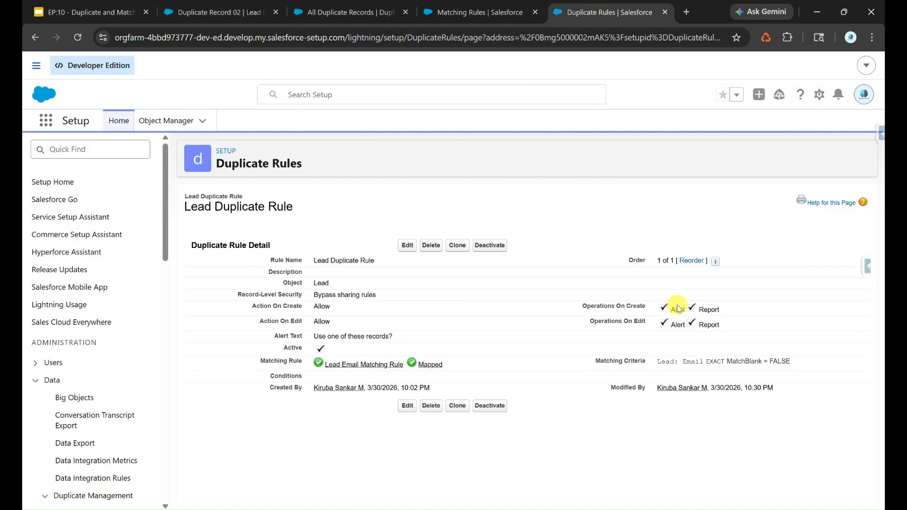
# Refresh the All Duplicate Records list and examine the details and related record items of the Lead Duplicate Rule's record set
pyautogui.click(317, 11)
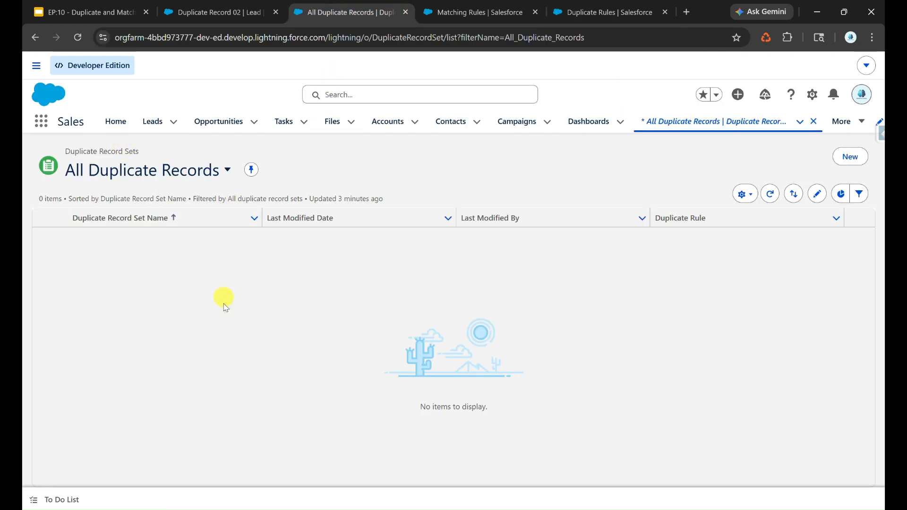
pyautogui.click(771, 194)
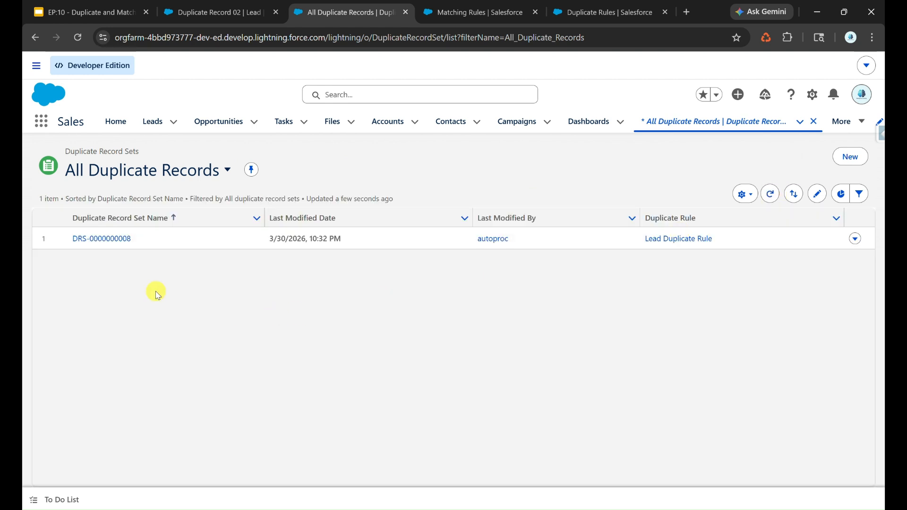
pyautogui.click(120, 243)
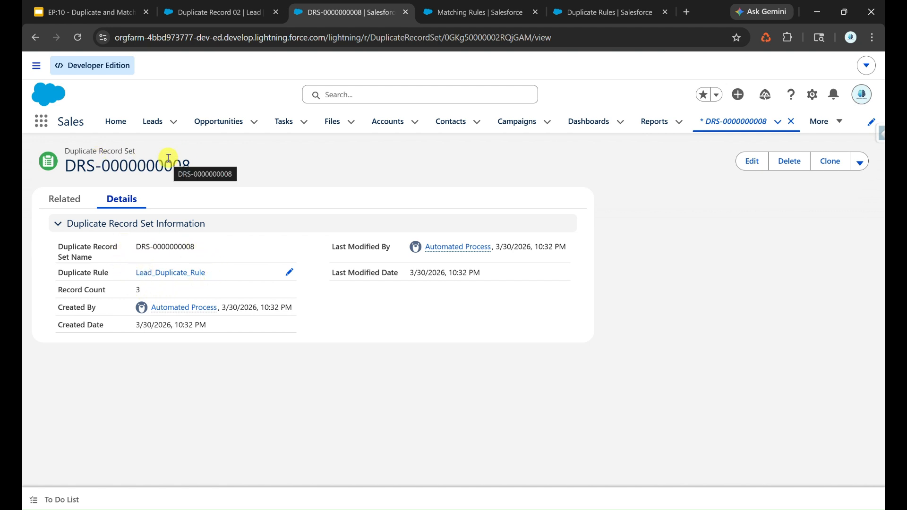
pyautogui.click(79, 201)
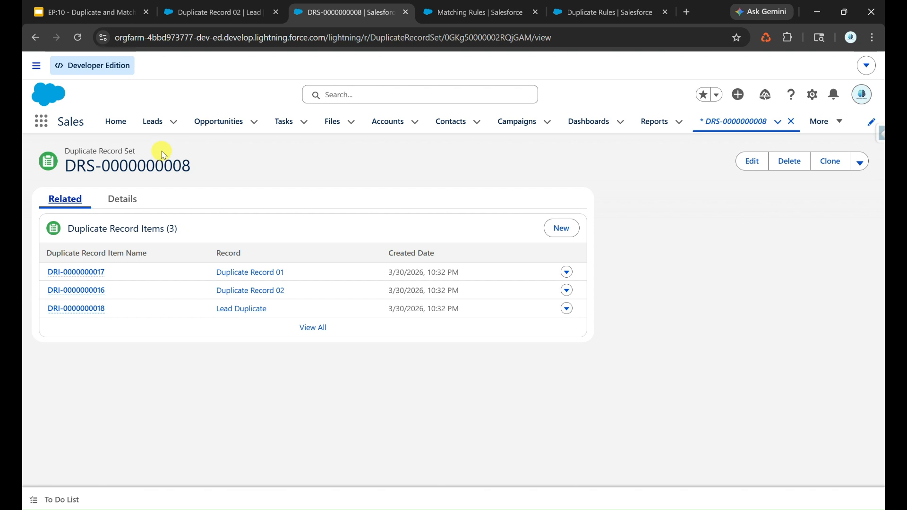
pyautogui.click(603, 12)
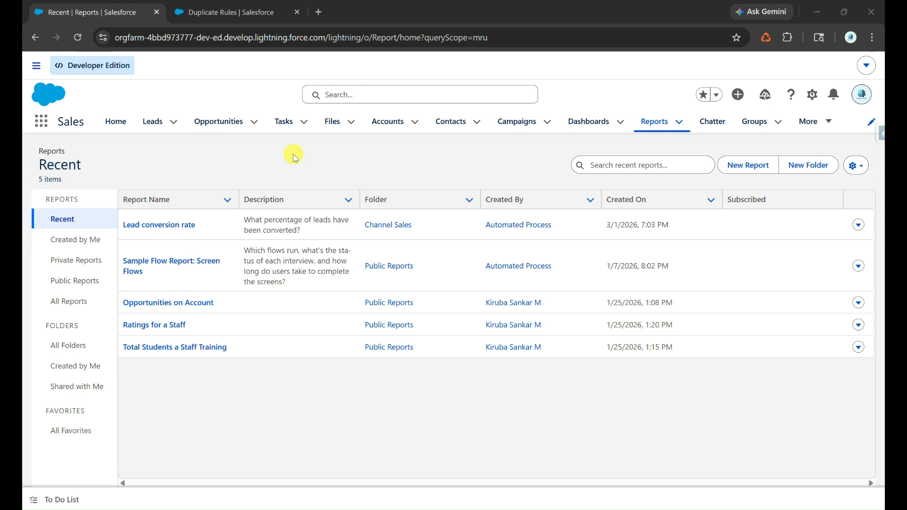
# Find Report Types in Setup and start a new custom report type with Leads as the primary object
pyautogui.click(229, 9)
pyautogui.doubleClick(110, 152)
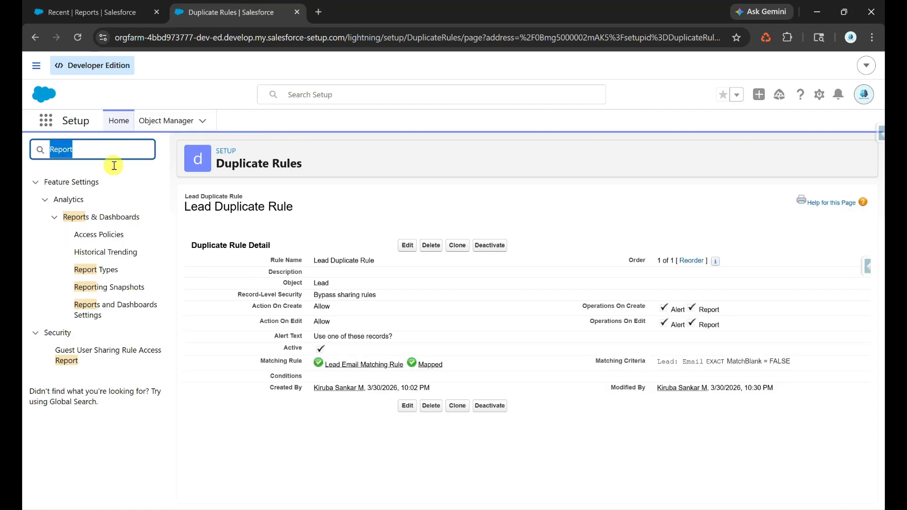
pyautogui.click(103, 270)
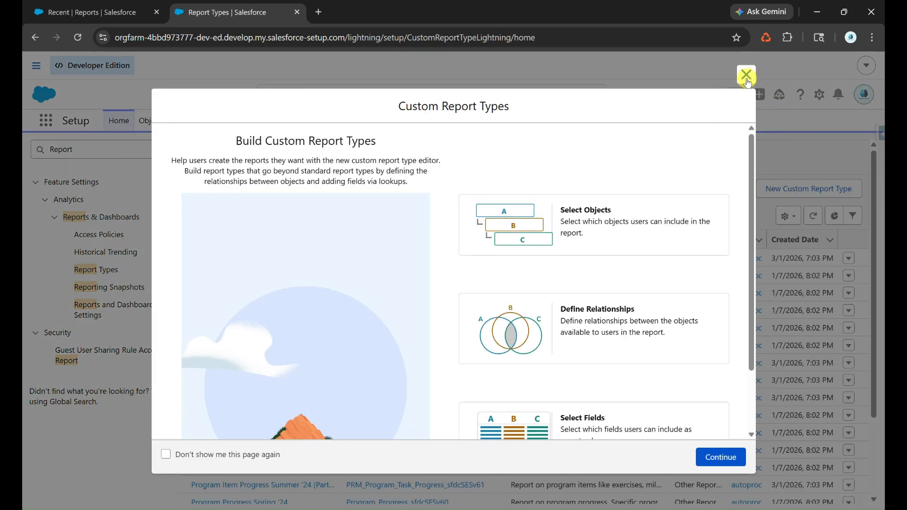
pyautogui.click(716, 457)
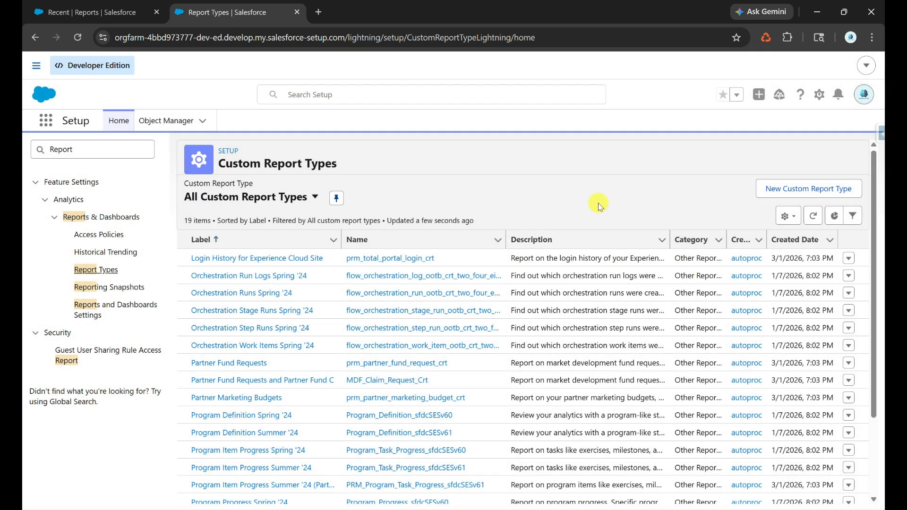
pyautogui.click(774, 190)
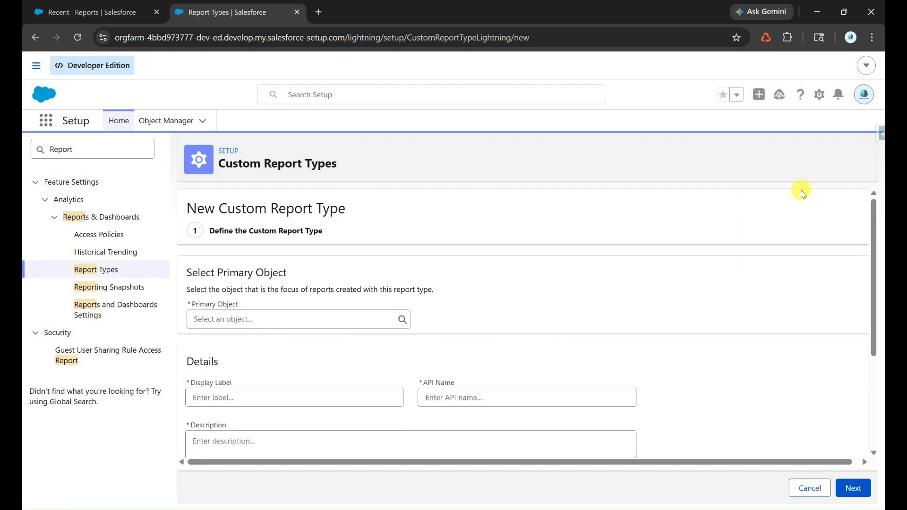
pyautogui.click(272, 318)
pyautogui.write('Lead')
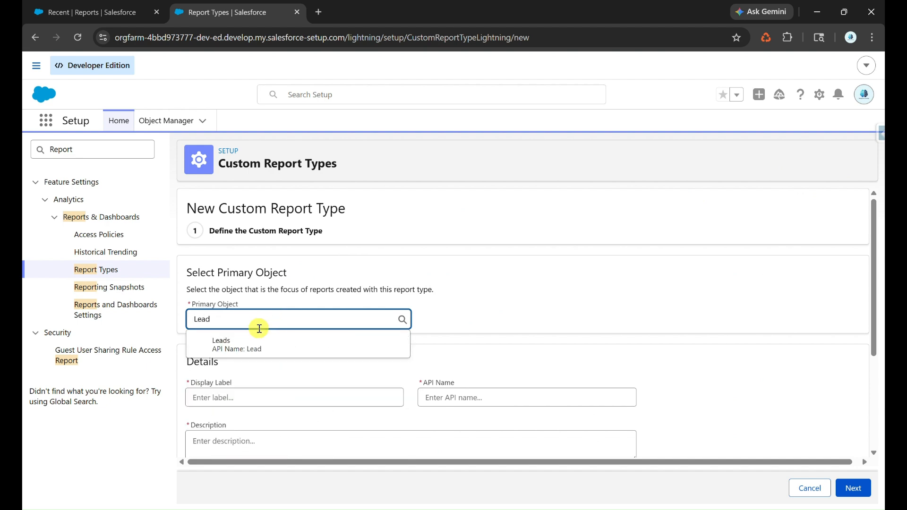
pyautogui.click(237, 350)
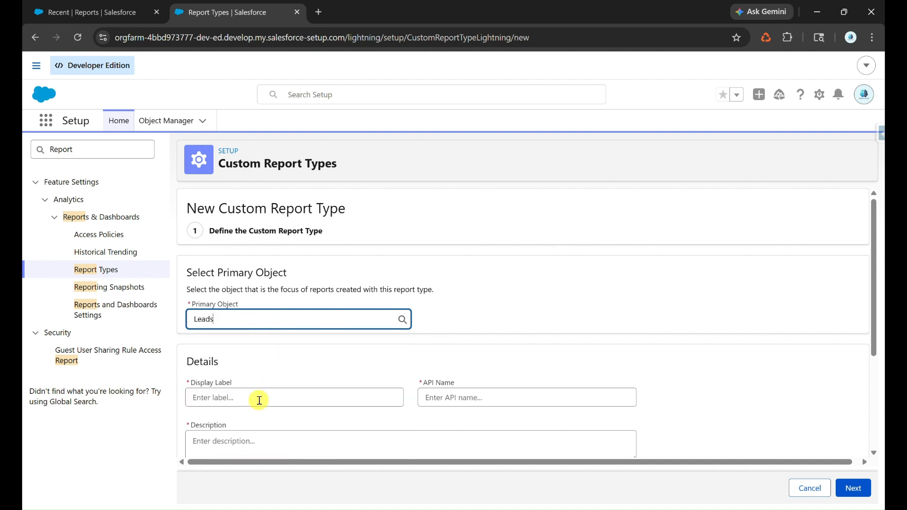
# Enter "Lead Duplicate" as both the display label and the description of the custom report type
pyautogui.click(259, 399)
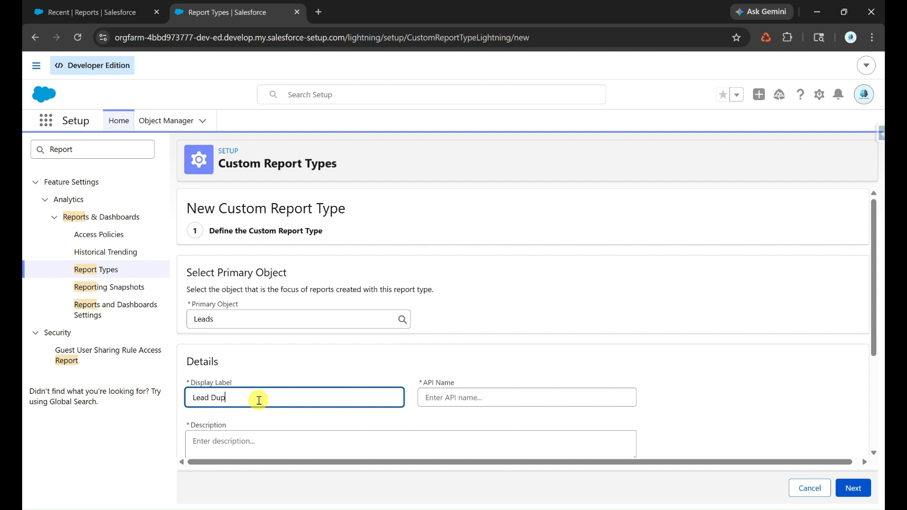
pyautogui.scroll(-1, 259, 400)
pyautogui.hotkey('ctrl', 'a')
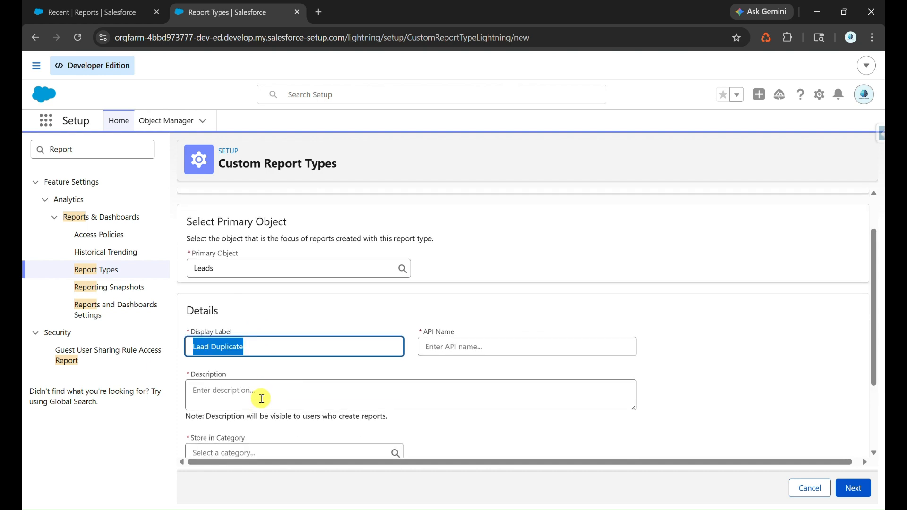
pyautogui.click(286, 388)
pyautogui.write('Lead Duplicate')
pyautogui.scroll(-1, 369, 395)
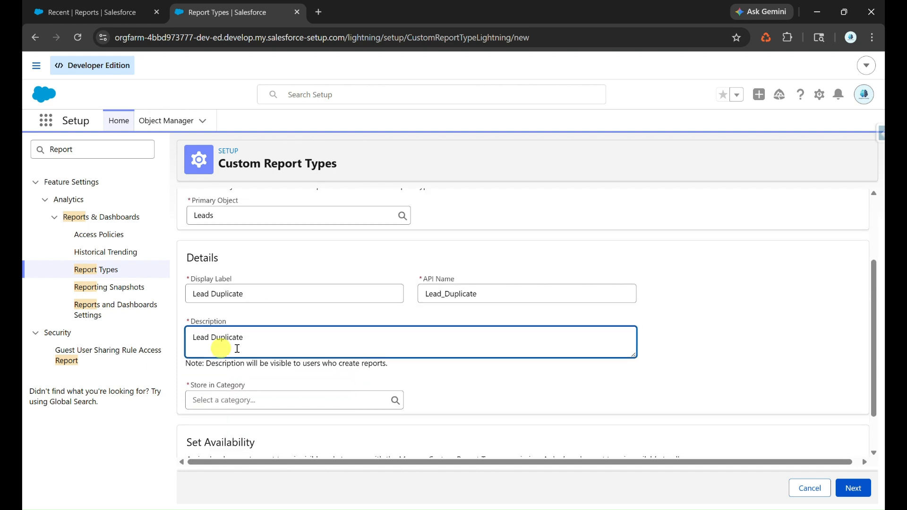
# Store the report type in the Other Reports category, set its status to Deployed, and continue to the report records set
pyautogui.scroll(-1, 282, 369)
pyautogui.click(258, 377)
pyautogui.write('Other')
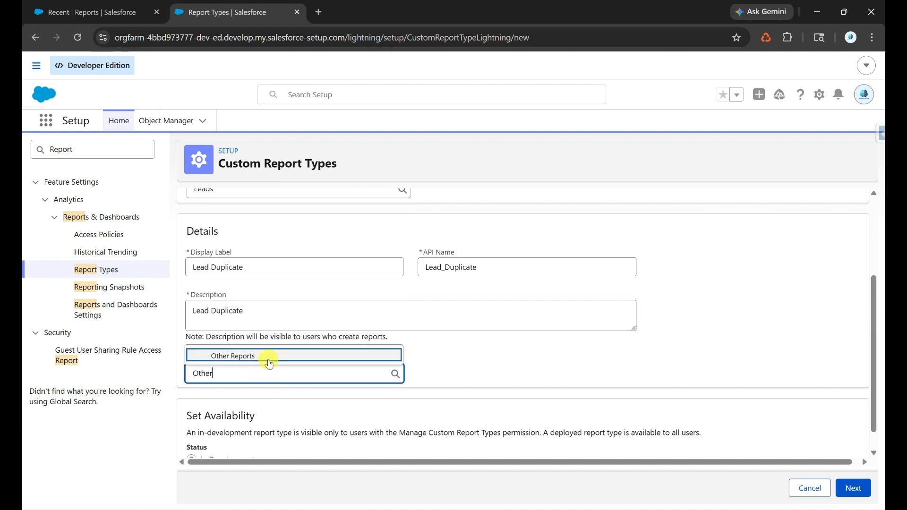
pyautogui.click(267, 358)
pyautogui.scroll(-1, 289, 395)
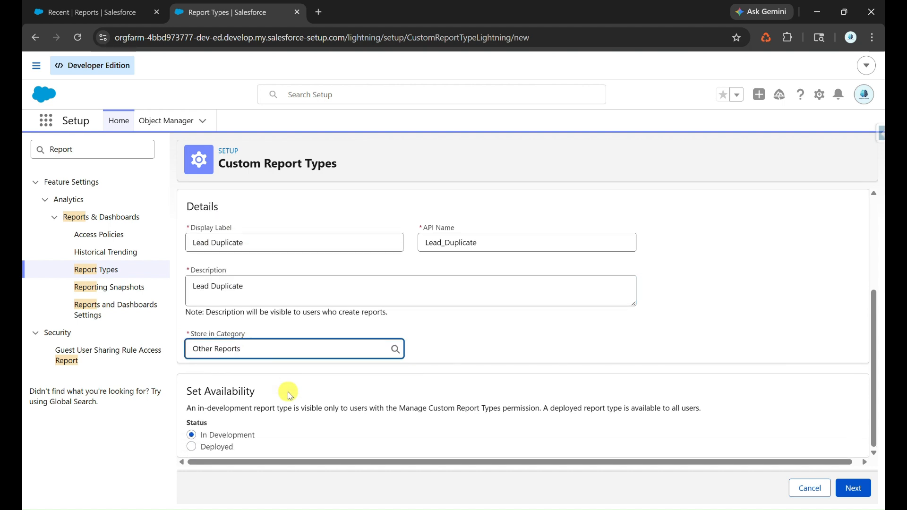
pyautogui.click(220, 447)
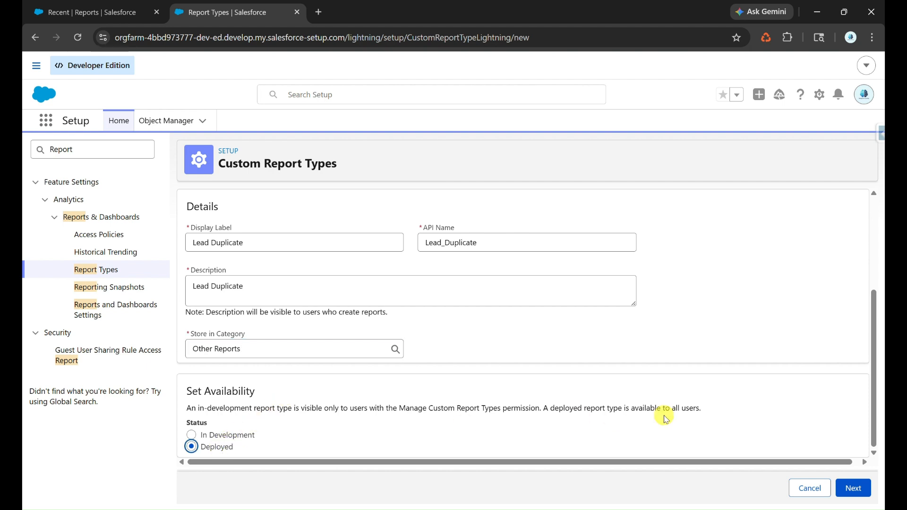
pyautogui.click(850, 486)
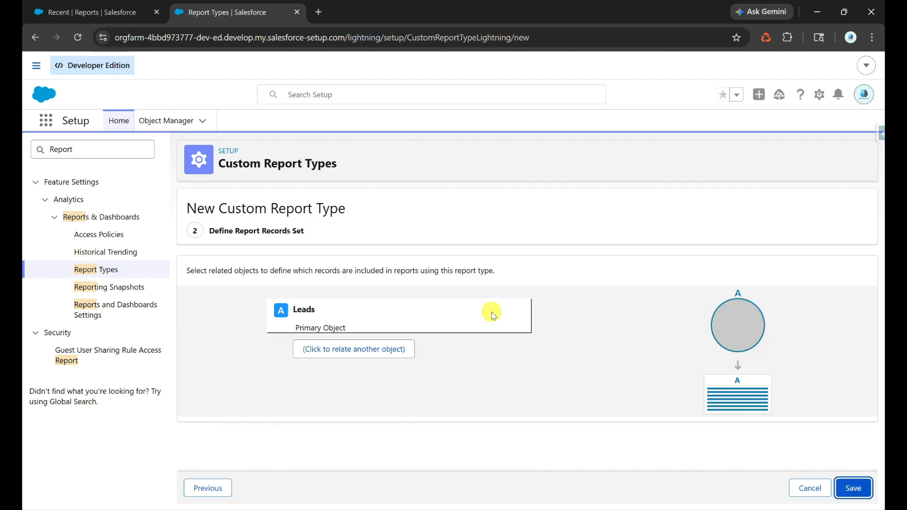
# Relate Duplicate Record Items to Leads as the second object and save the custom report type
pyautogui.click(360, 349)
pyautogui.click(401, 378)
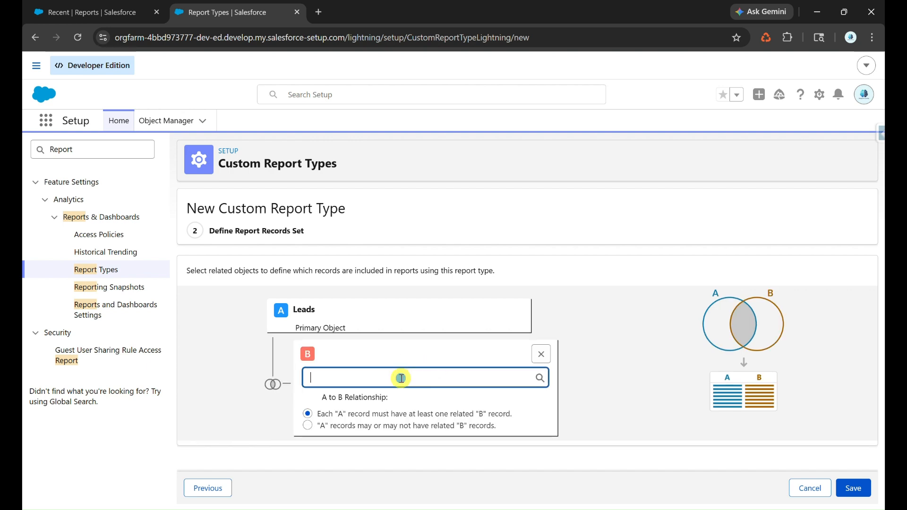
pyautogui.write('Dup')
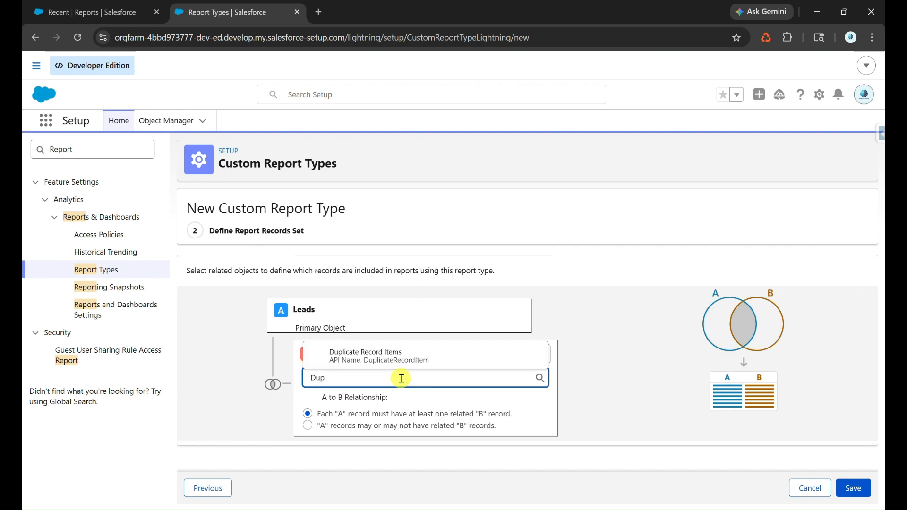
pyautogui.click(415, 359)
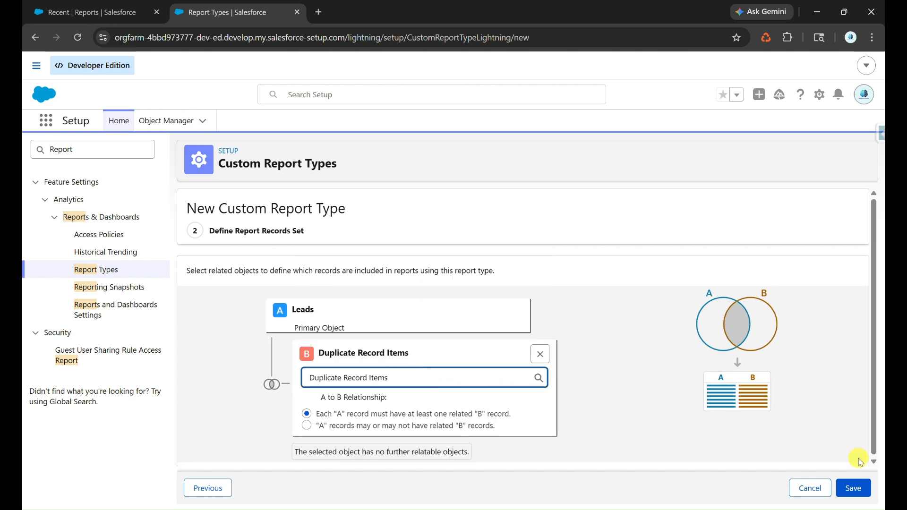
pyautogui.click(853, 488)
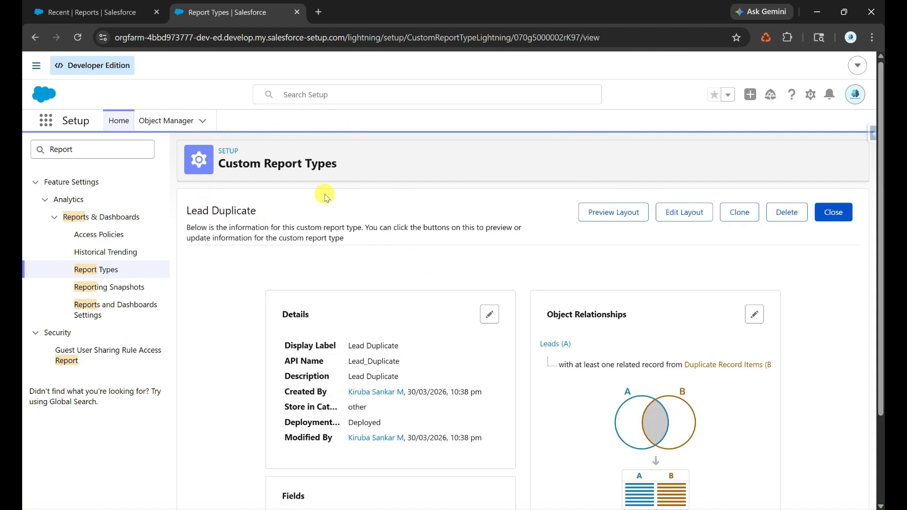
# Start a new report in the Sales app based on the Lead Duplicate custom report type
pyautogui.click(115, 6)
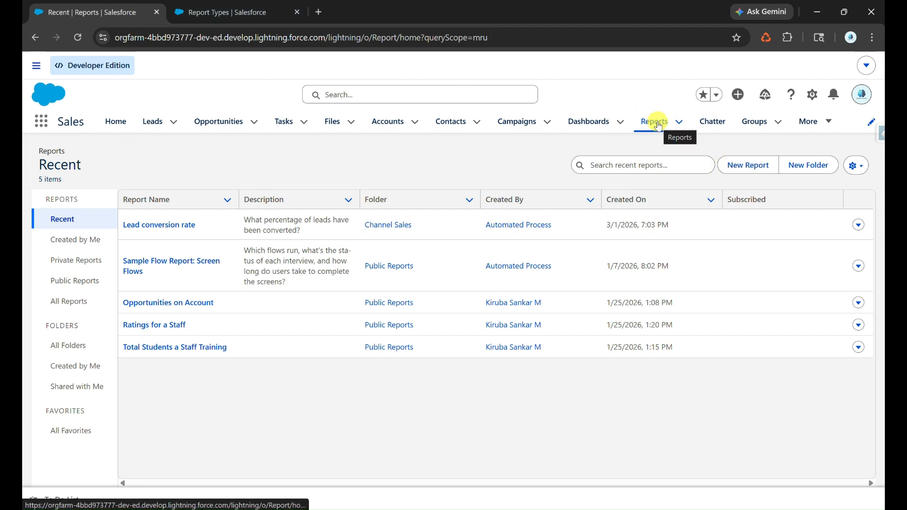
pyautogui.click(745, 165)
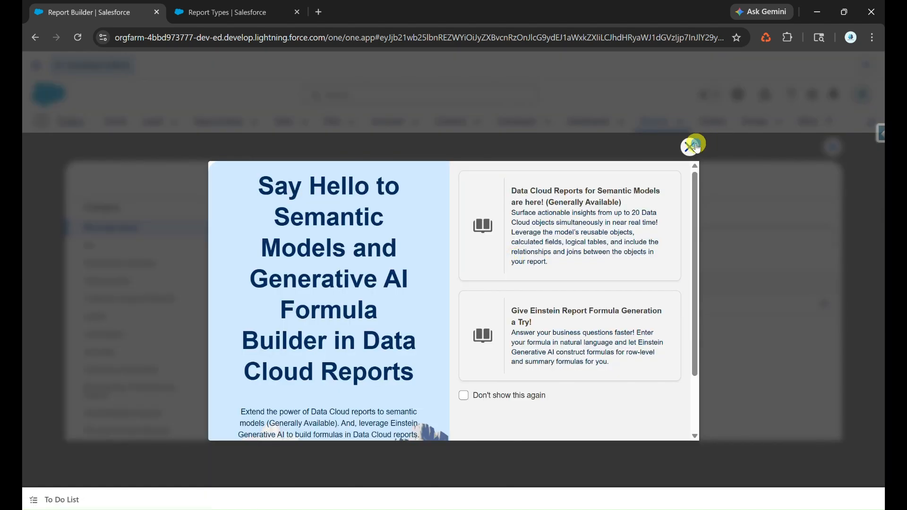
pyautogui.click(690, 146)
pyautogui.click(202, 243)
pyautogui.click(301, 235)
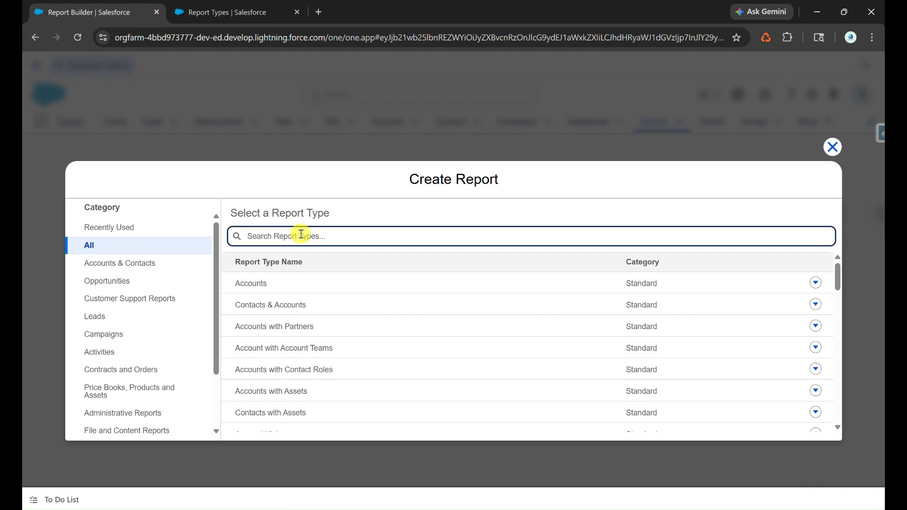
pyautogui.write('Lead D')
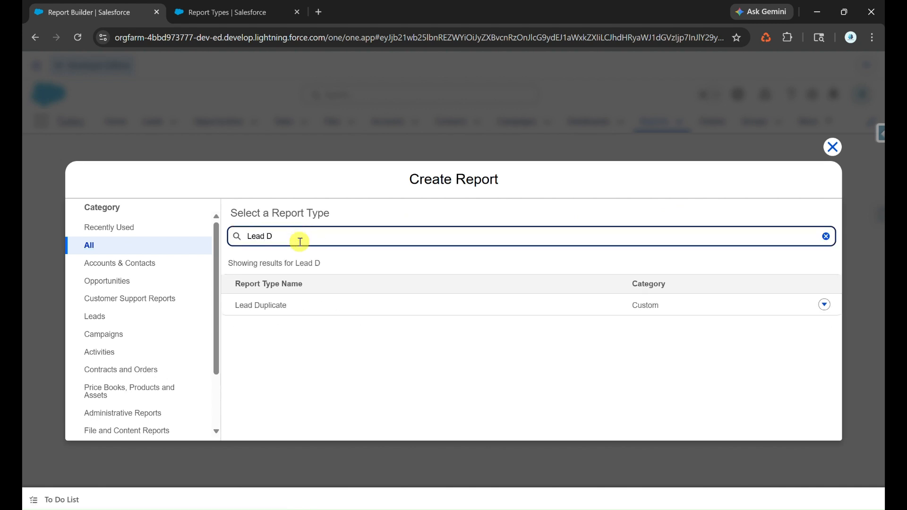
pyautogui.click(263, 306)
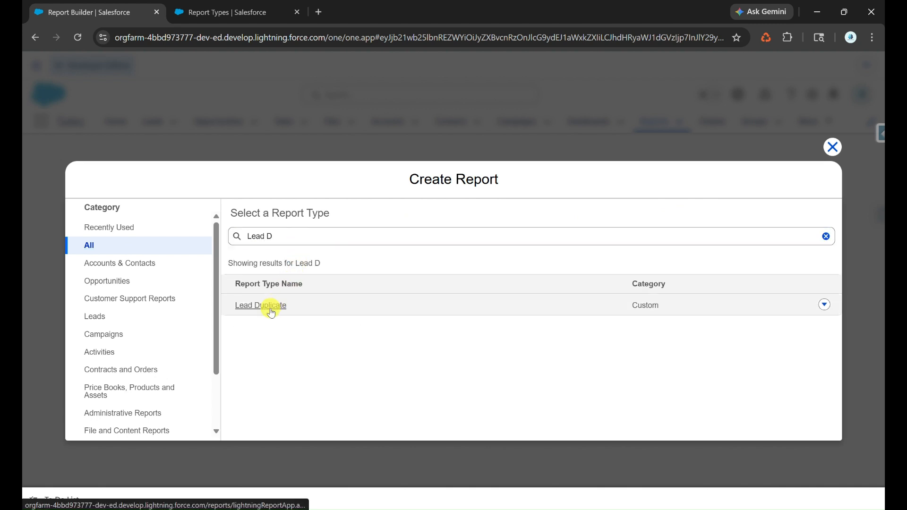
pyautogui.click(686, 275)
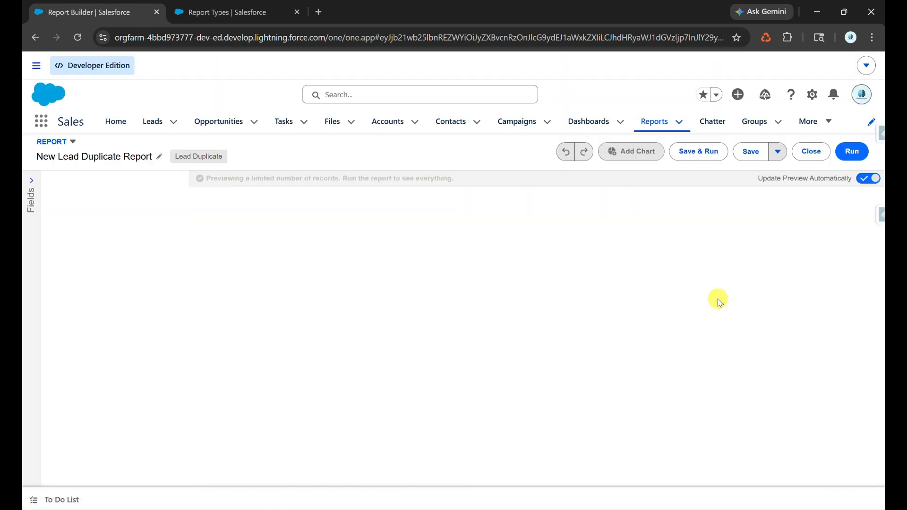
# Set the report's Show Me filter to All leads and apply it
pyautogui.click(146, 182)
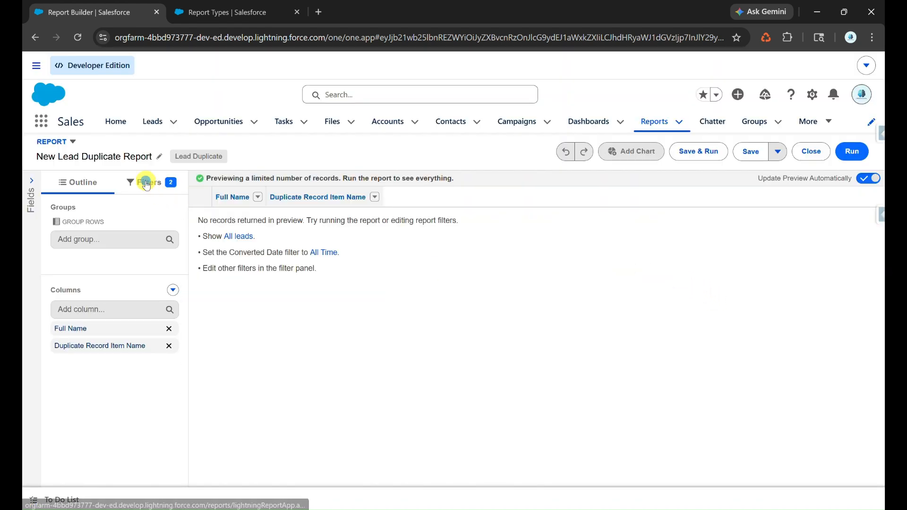
pyautogui.click(124, 264)
pyautogui.click(260, 257)
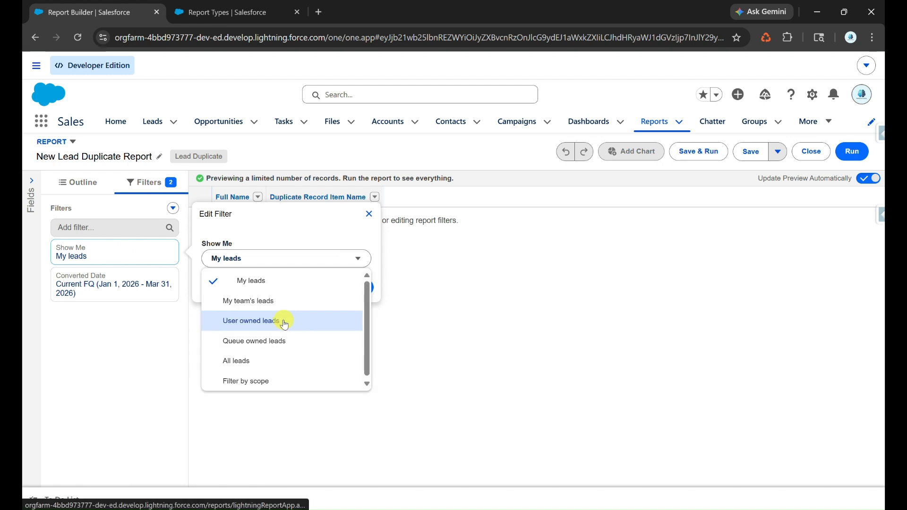
pyautogui.click(260, 361)
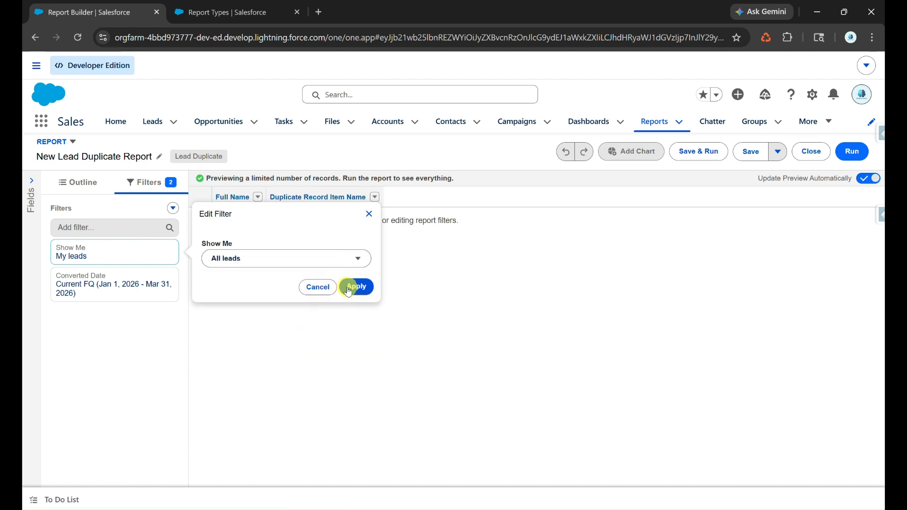
pyautogui.click(350, 288)
# Set the Converted Date filter's range to All Time, apply it, and return to the report's outline
pyautogui.click(86, 288)
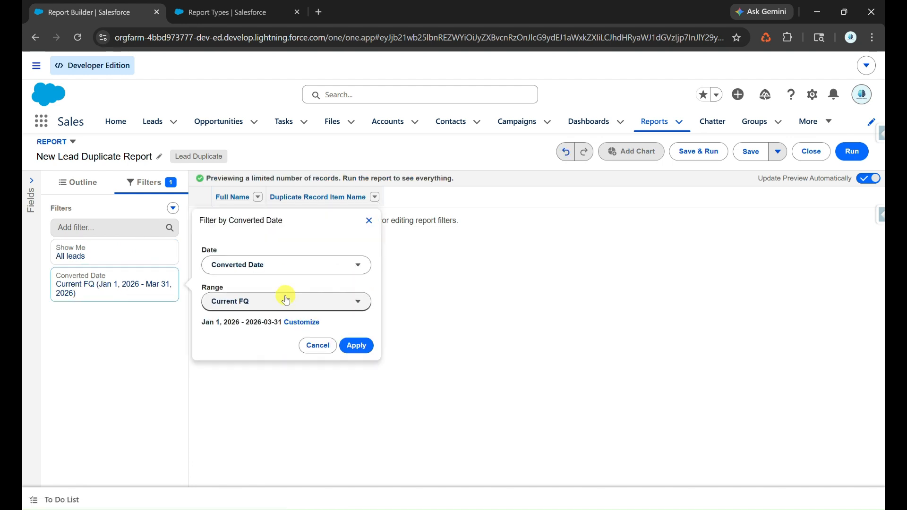
pyautogui.click(286, 300)
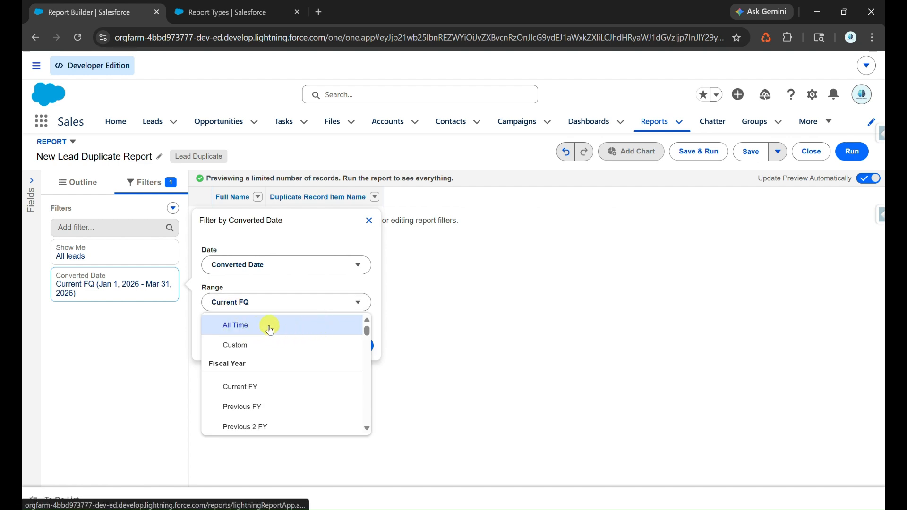
pyautogui.click(268, 324)
pyautogui.click(356, 345)
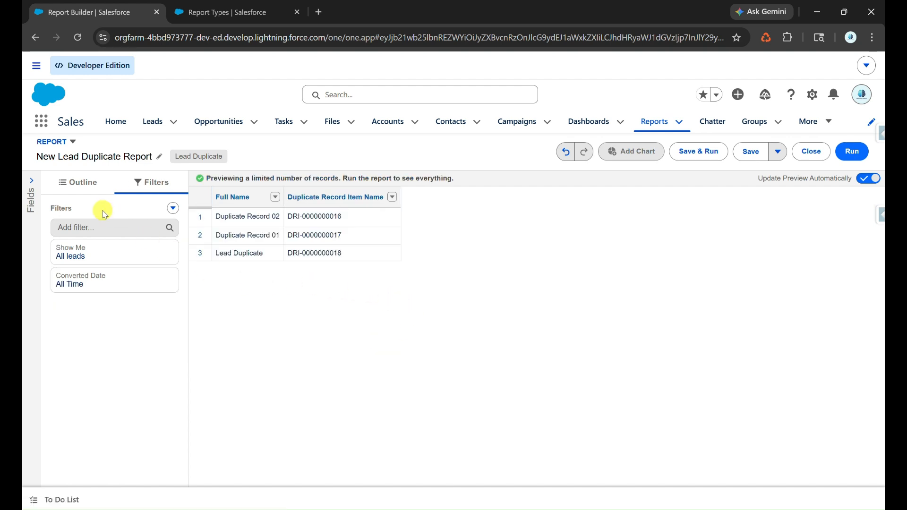
pyautogui.click(90, 183)
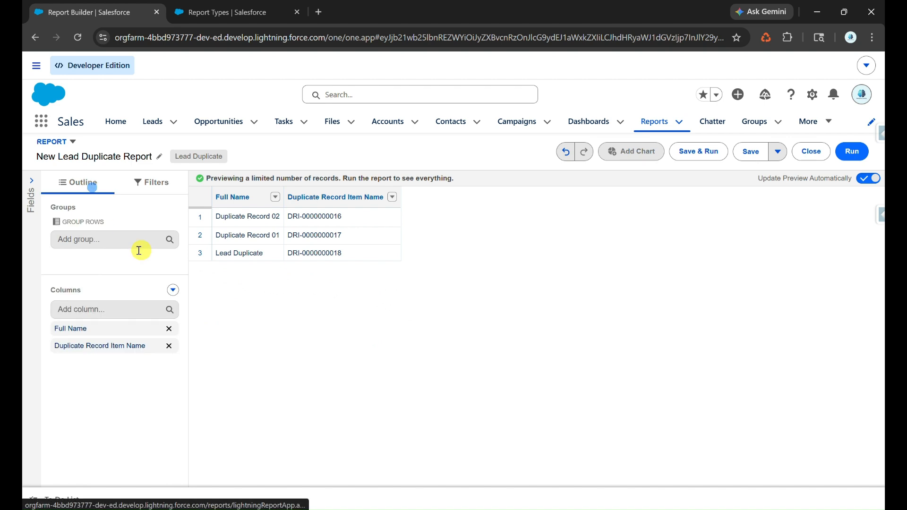
# Add the lead Email and Company fields as columns in the report
pyautogui.click(135, 312)
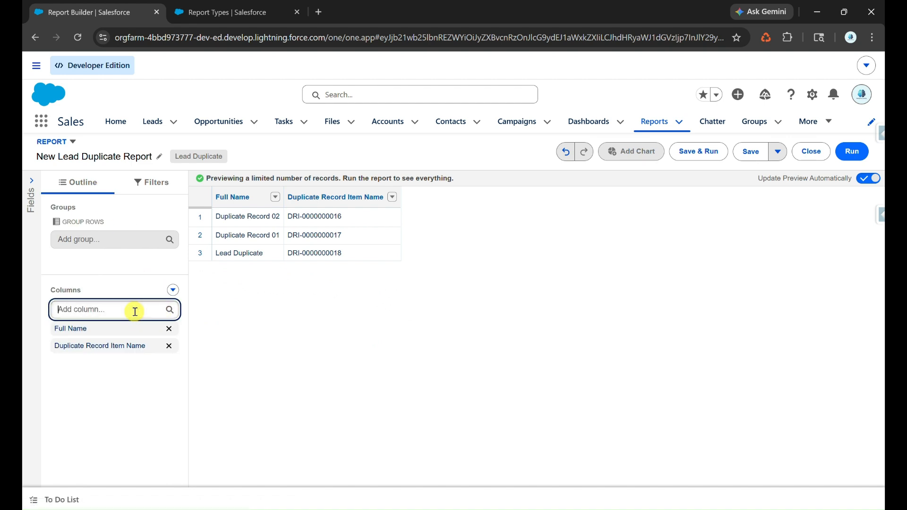
pyautogui.write('Email')
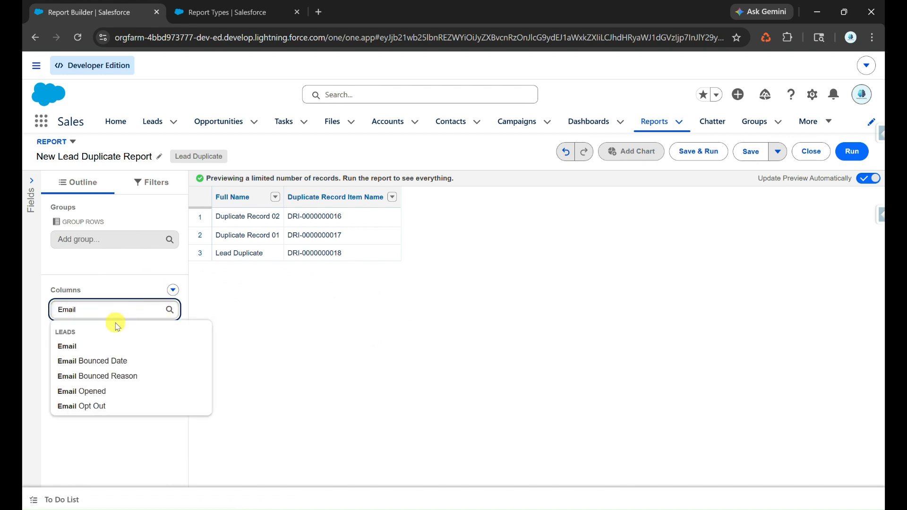
pyautogui.click(81, 345)
pyautogui.write('com')
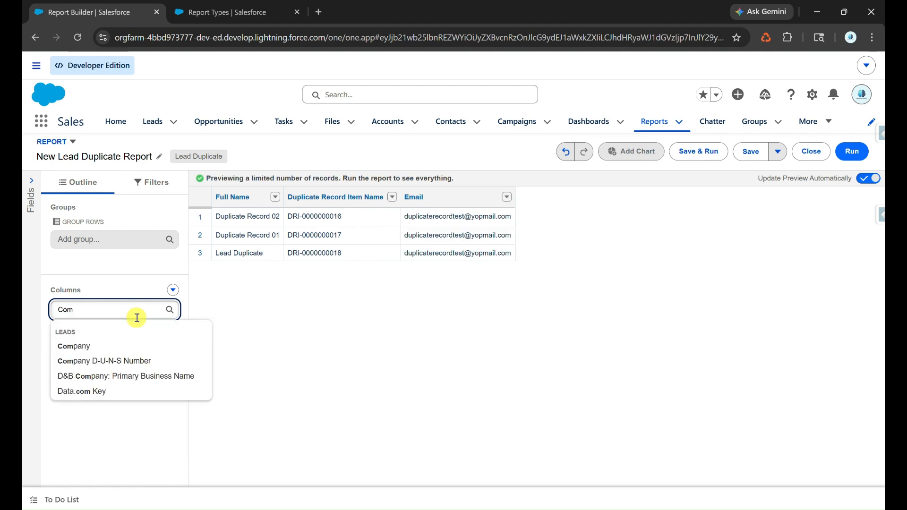
pyautogui.click(122, 345)
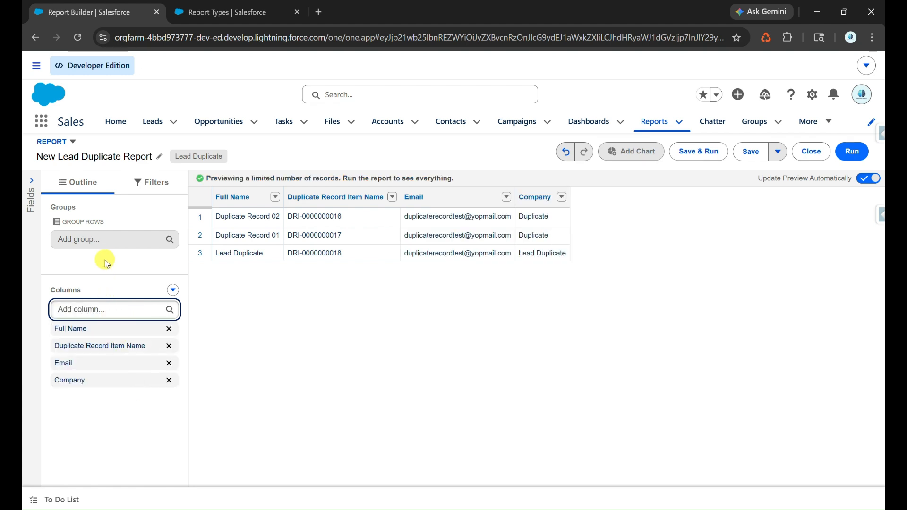
# Group the report rows by Duplicate Record Set: Duplicate Record Set Name
pyautogui.click(108, 243)
pyautogui.write('Dup')
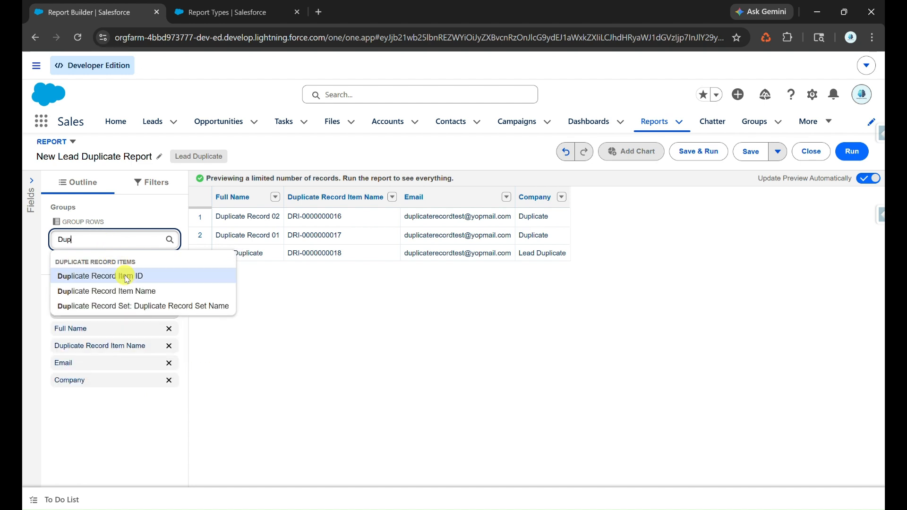
pyautogui.click(159, 308)
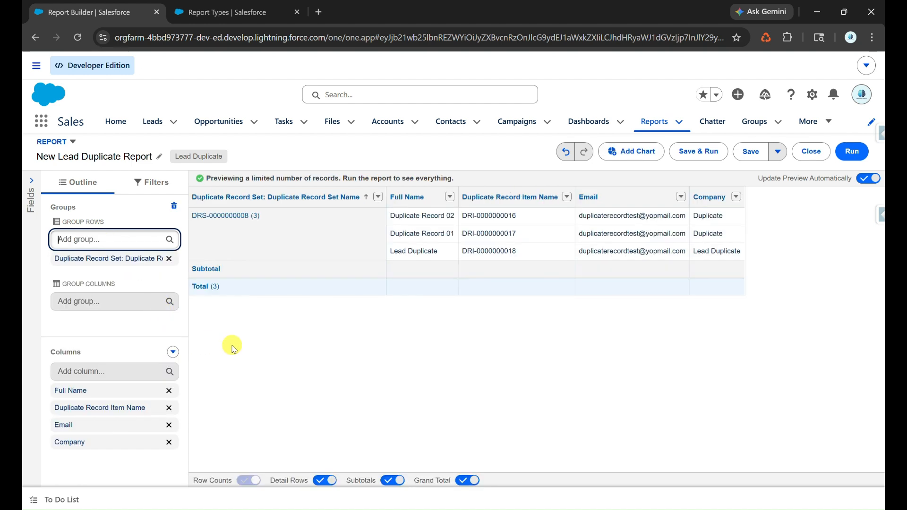